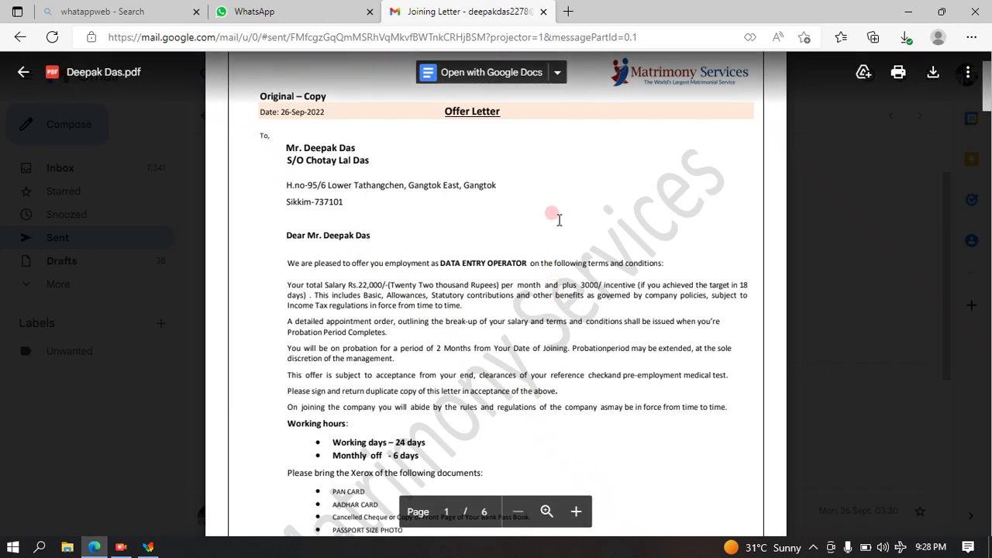
Switch to the WhatsApp tab, then close the whole Edge browser window.
left_click(271, 11)
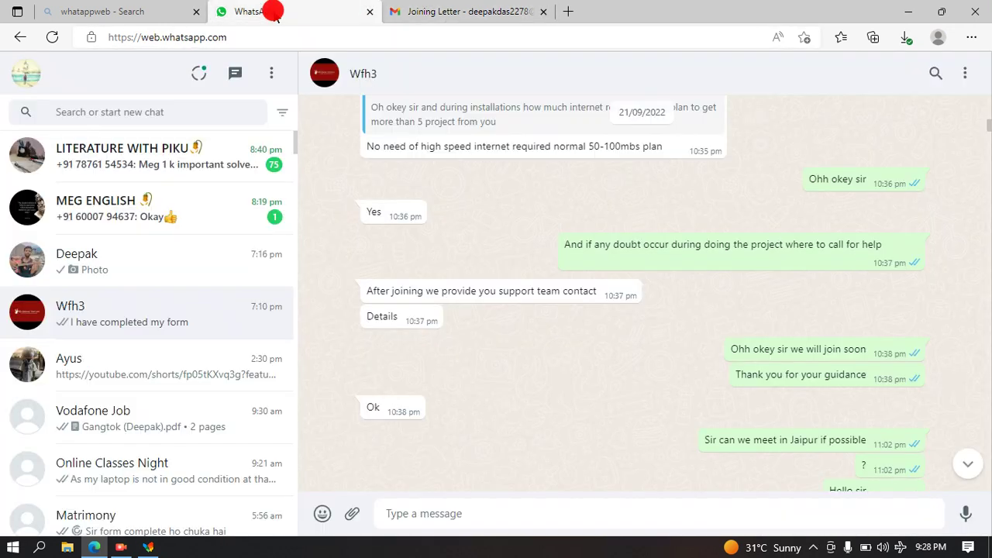
left_click(970, 14)
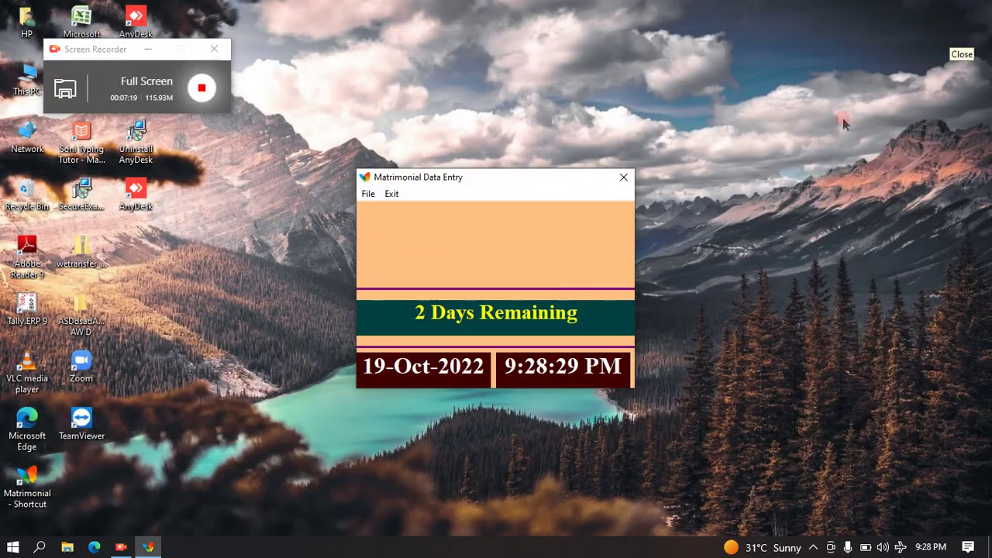
Open the Check Data view of saved records from the File menu.
left_click(379, 193)
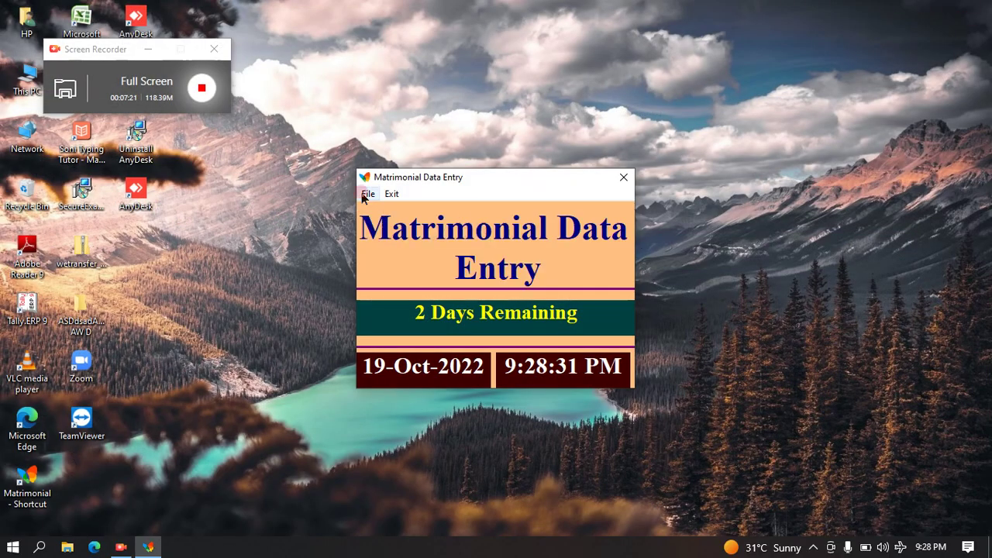
left_click(371, 194)
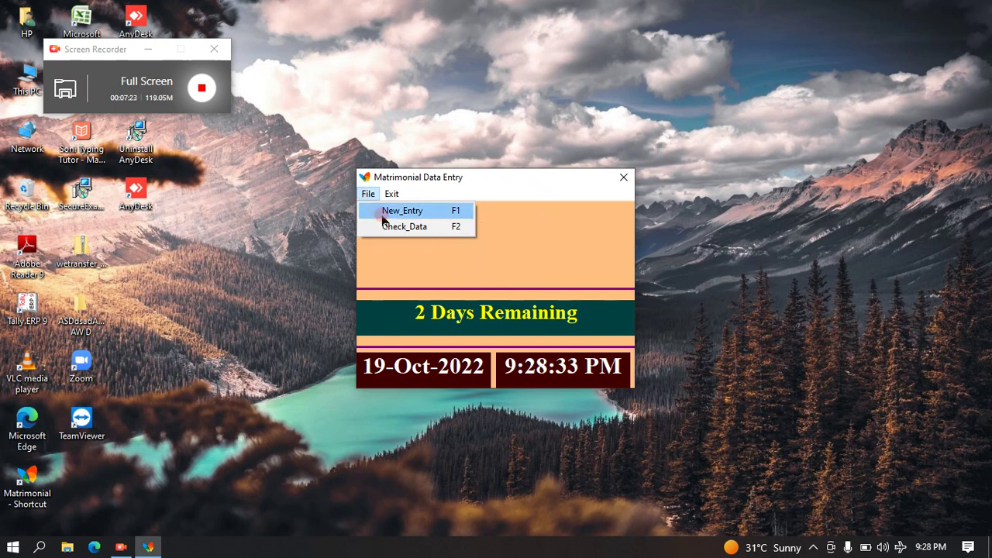
left_click(391, 231)
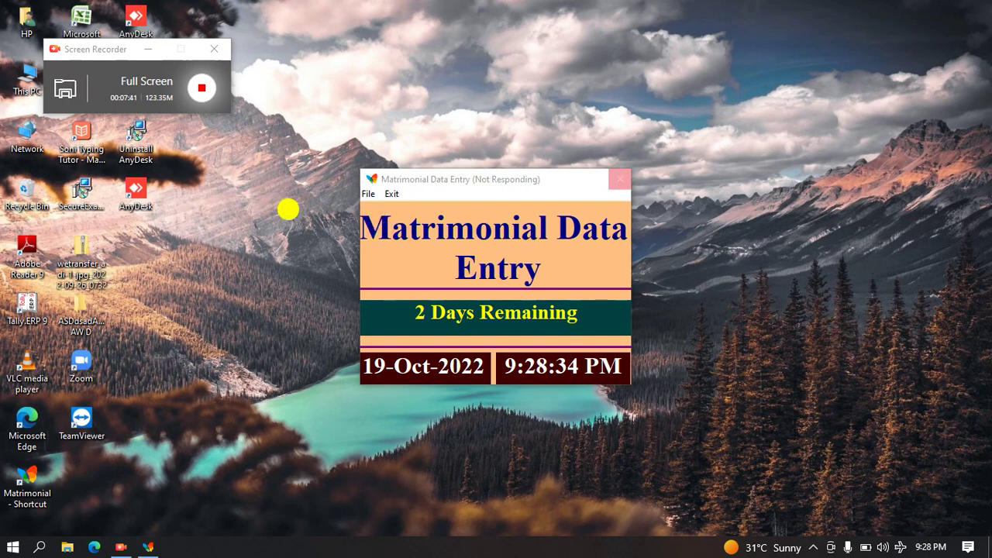
Refresh the desktop three times while the program loads.
right_click(289, 210)
left_click(314, 254)
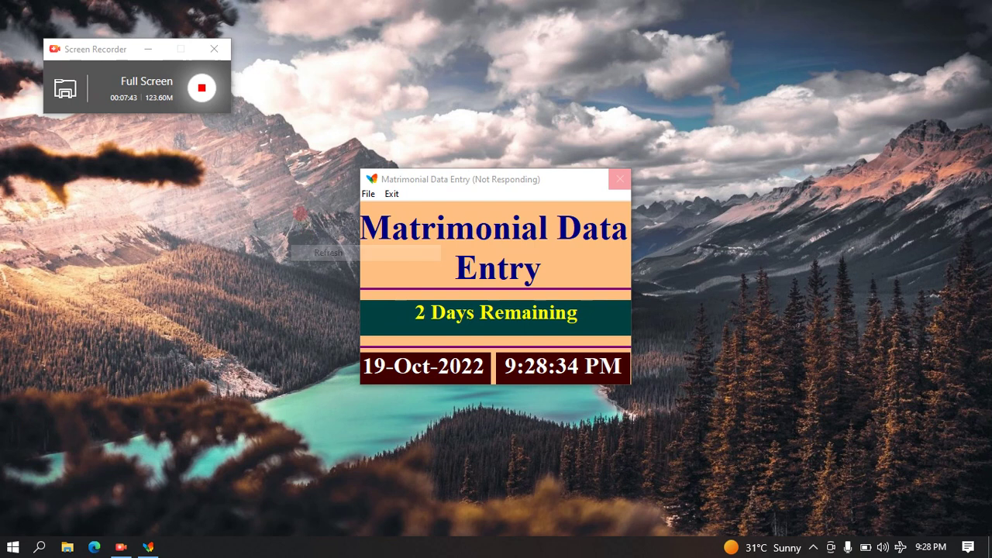
right_click(302, 213)
left_click(319, 258)
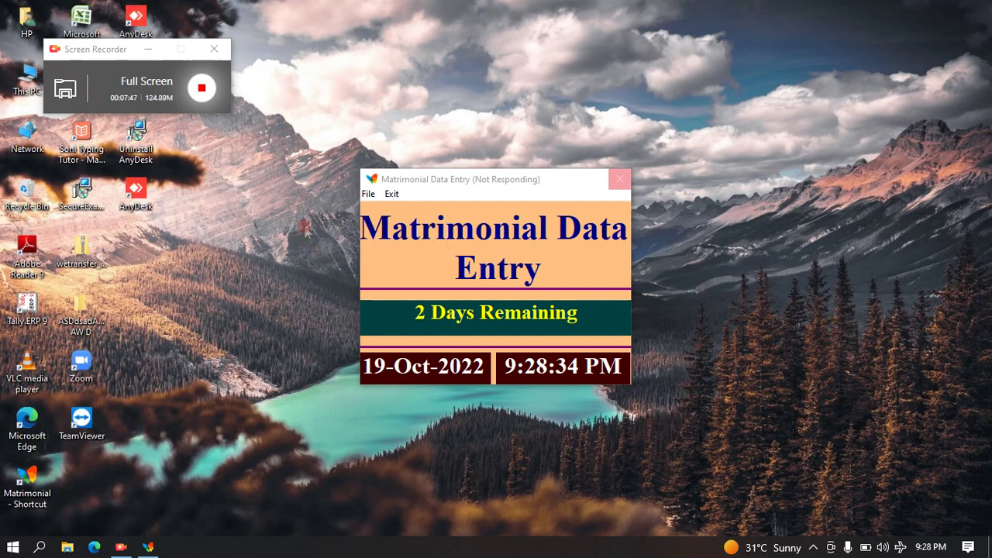
right_click(293, 194)
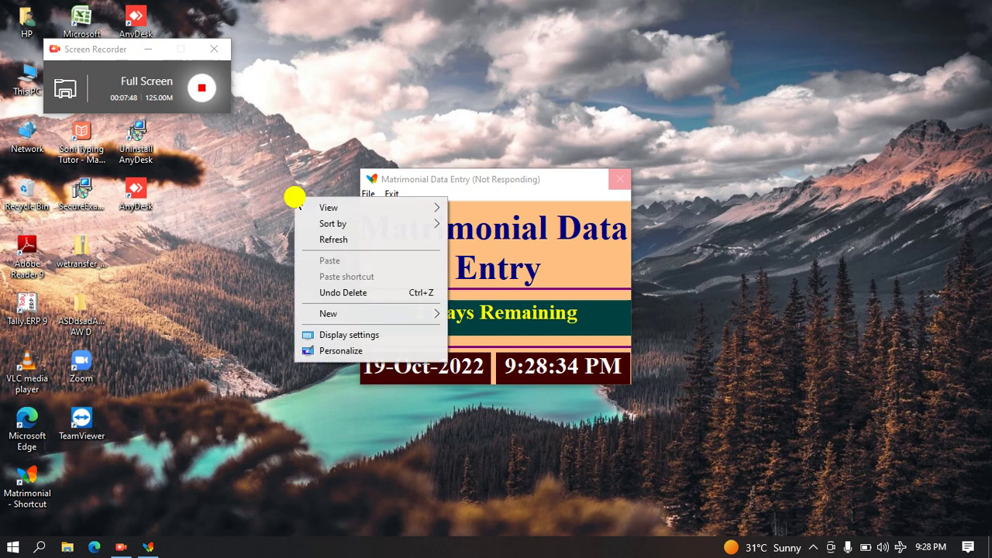
left_click(322, 237)
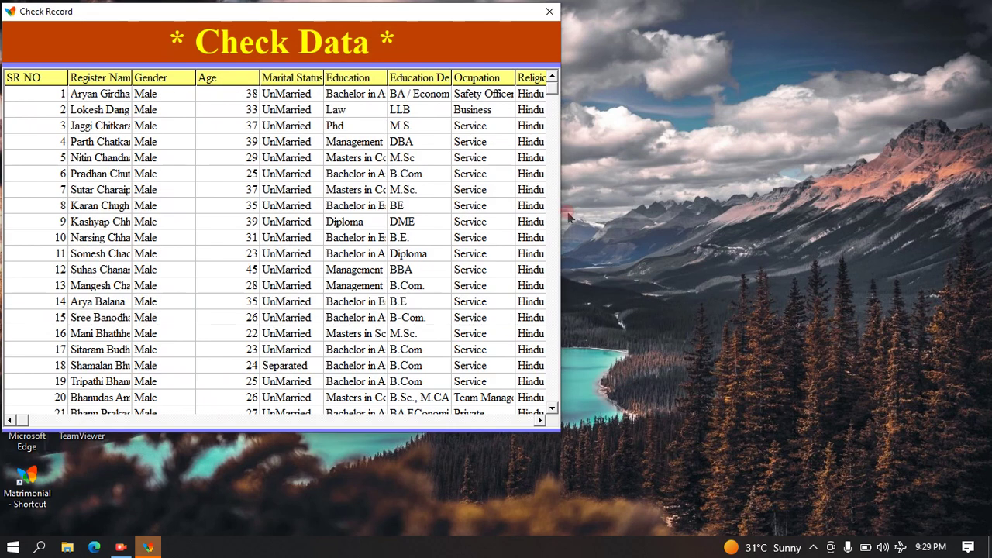
Scroll the Check Data grid to its last record, 1999, and centre the window.
left_click_drag(553, 94, 553, 333)
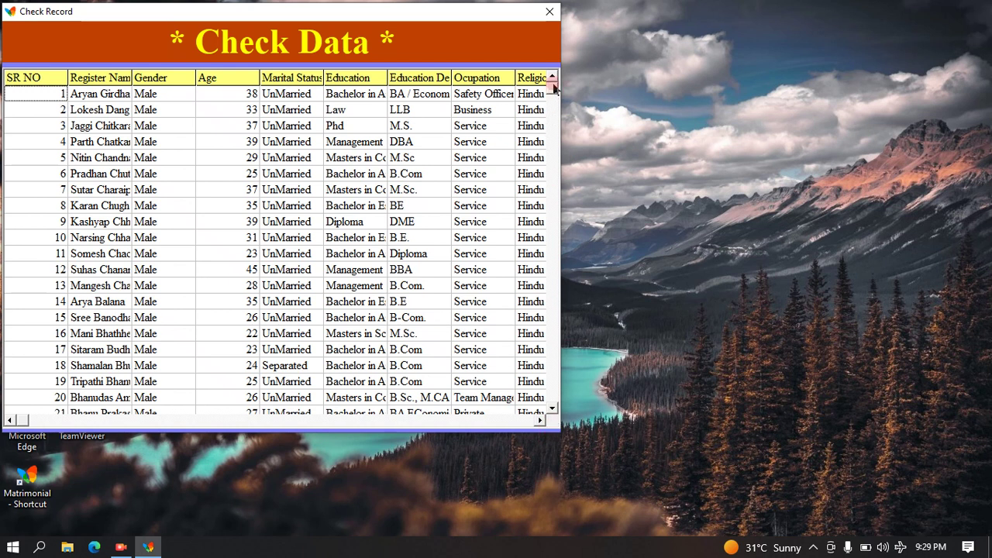
left_click(554, 125)
left_click(555, 125)
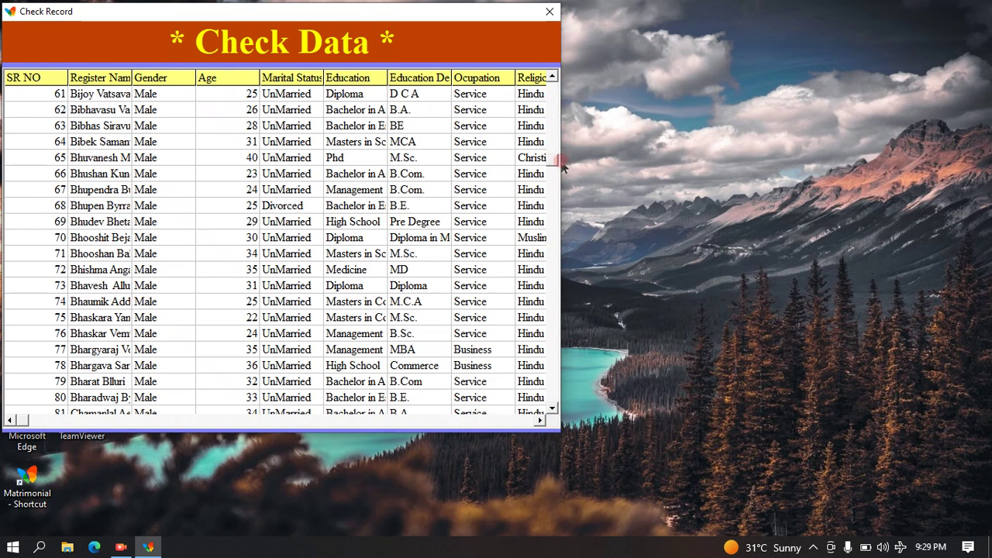
left_click_drag(554, 261, 555, 400)
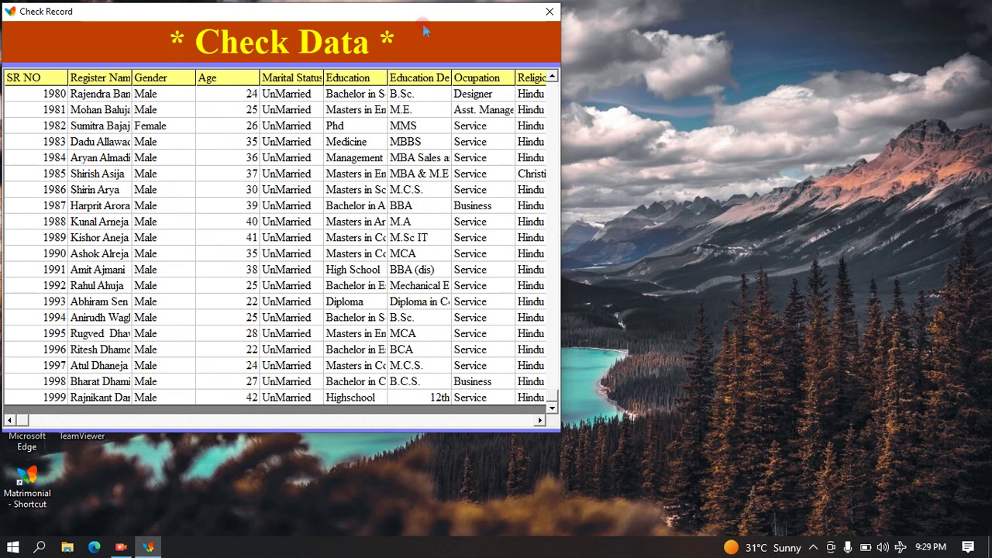
left_click_drag(131, 11, 440, 45)
left_click(342, 439)
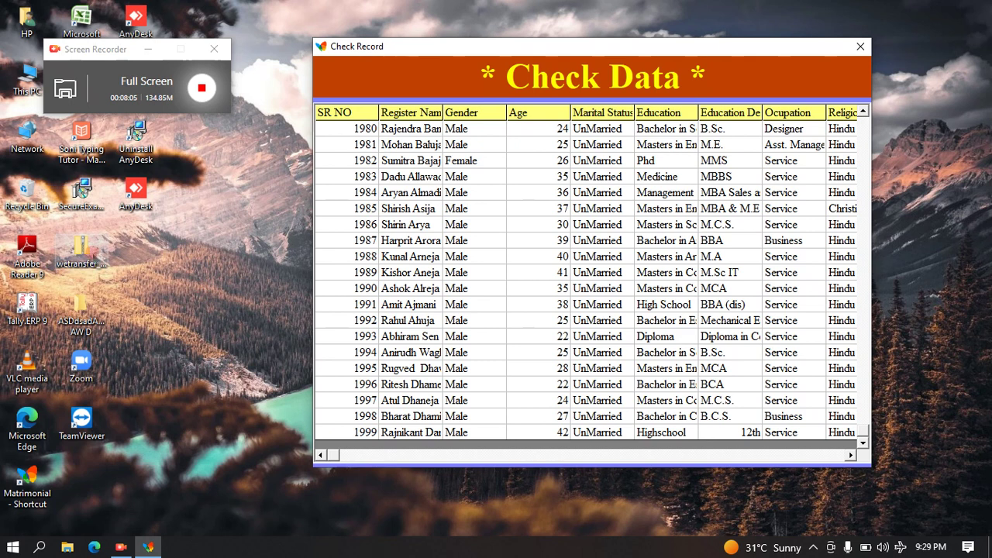
Open the wetransfer_adi-1-jpg_2022-09-26_0732 zip archive from the desktop.
left_click(85, 252)
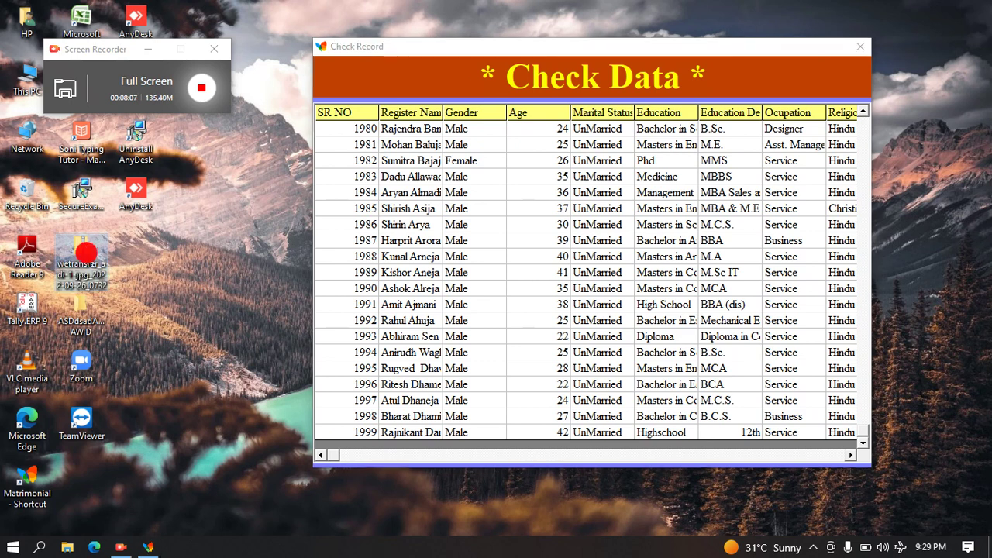
left_click(86, 252)
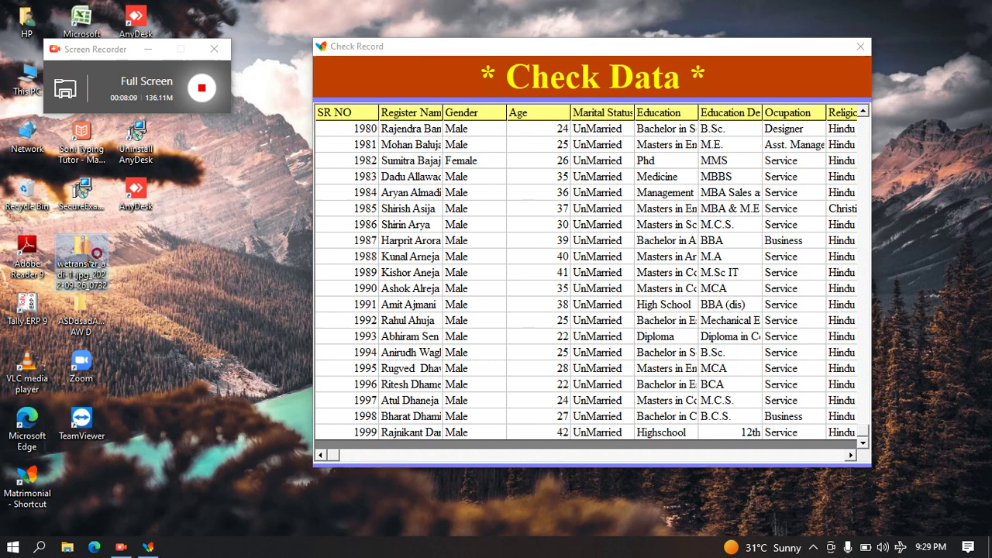
double_click(93, 256)
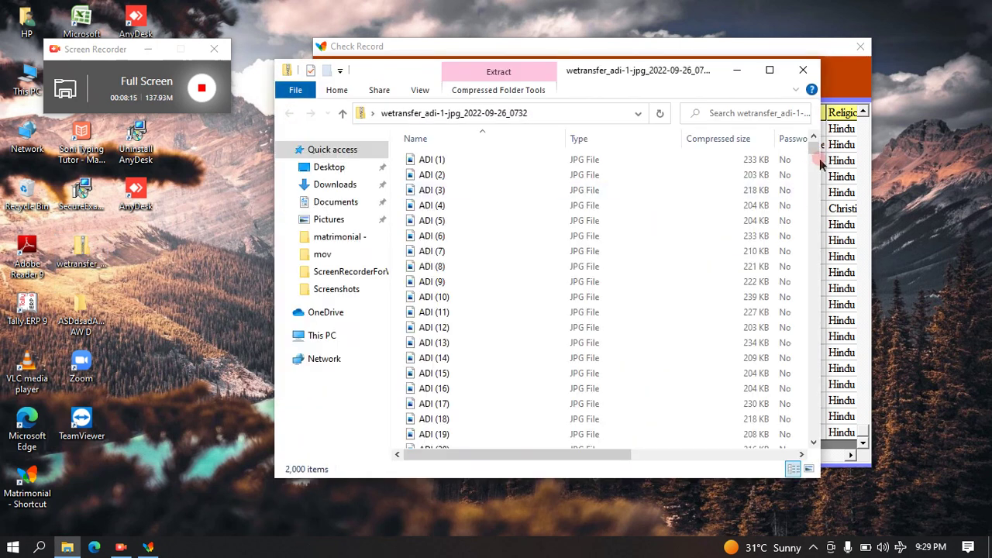
Close the Change Record form for record 1983, switching past the busy-program warning.
left_click(825, 181)
double_click(824, 189)
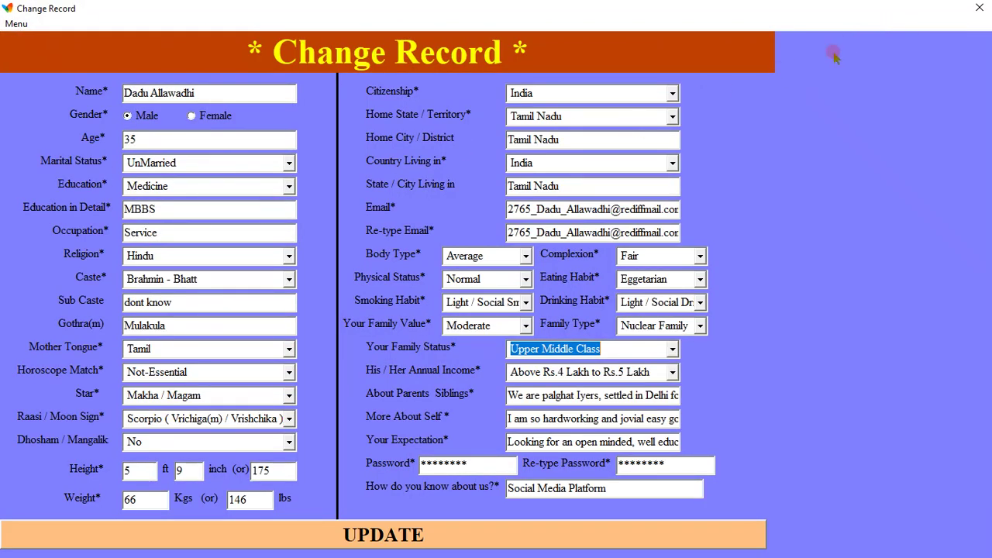
left_click(981, 10)
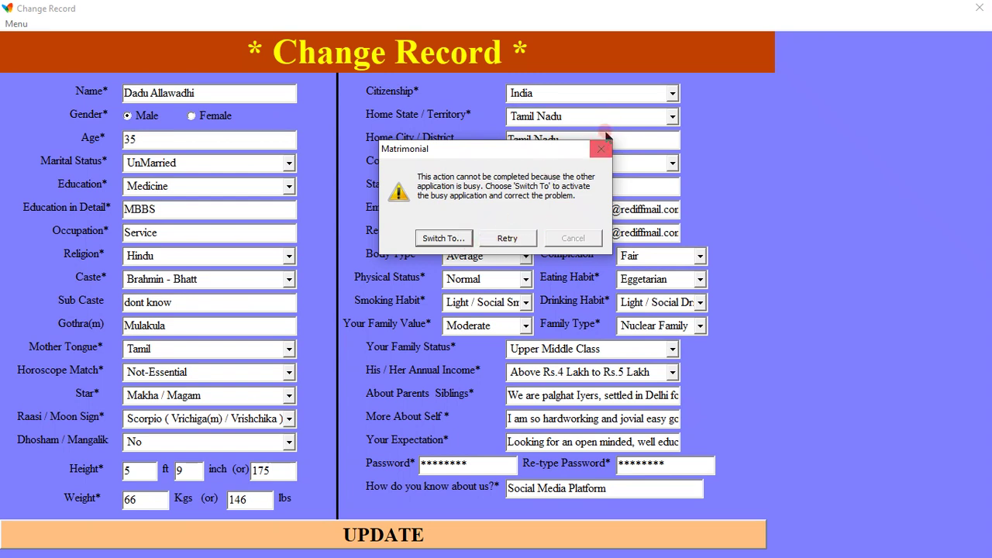
left_click(454, 237)
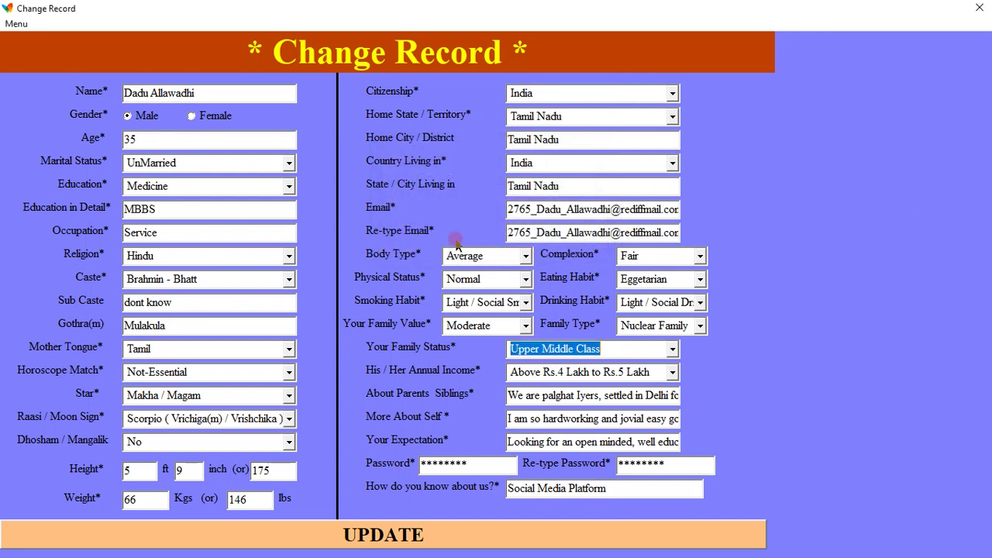
left_click(978, 9)
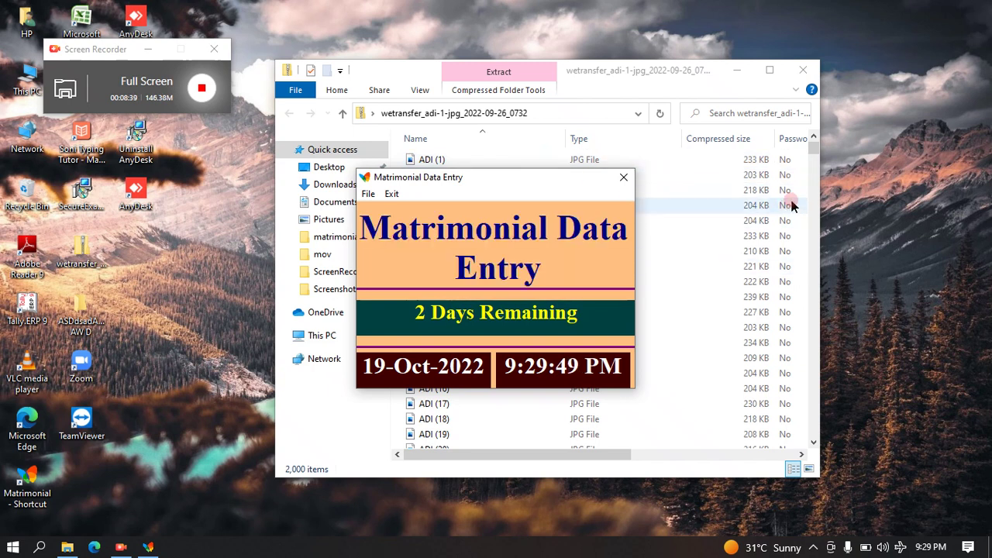
Open ADI (2000).jpg, the last archive file, in Photos and move the viewer up-left.
left_click_drag(813, 145, 813, 434)
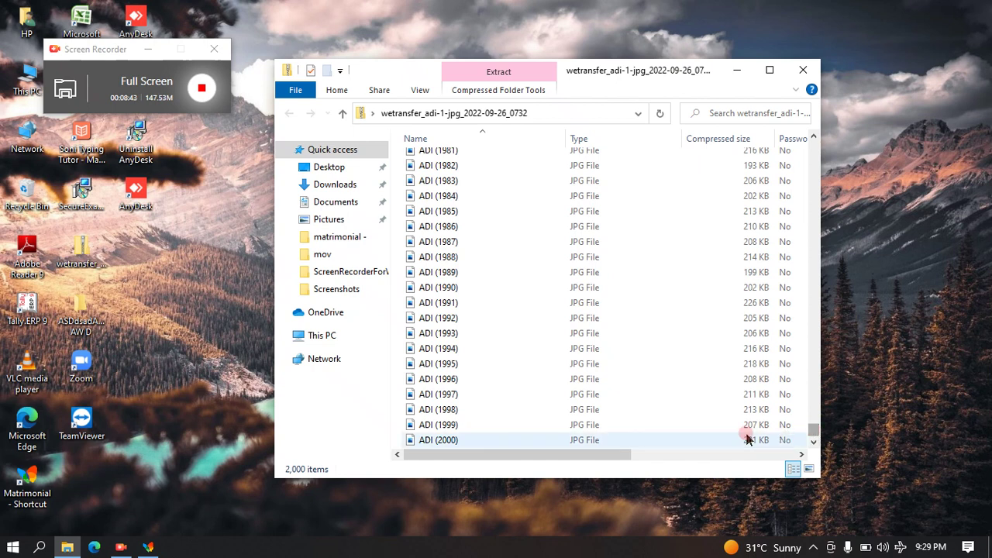
left_click(617, 441)
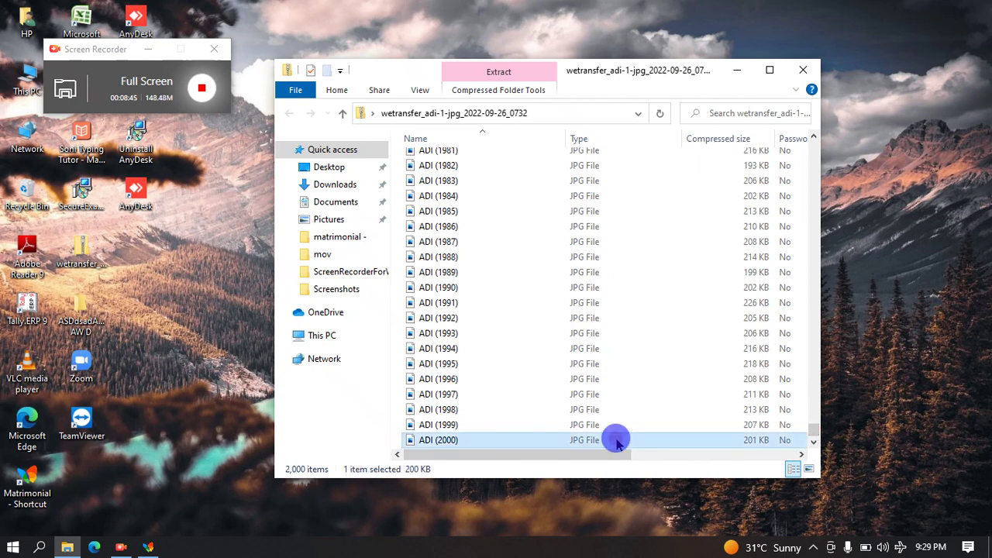
left_click(617, 440)
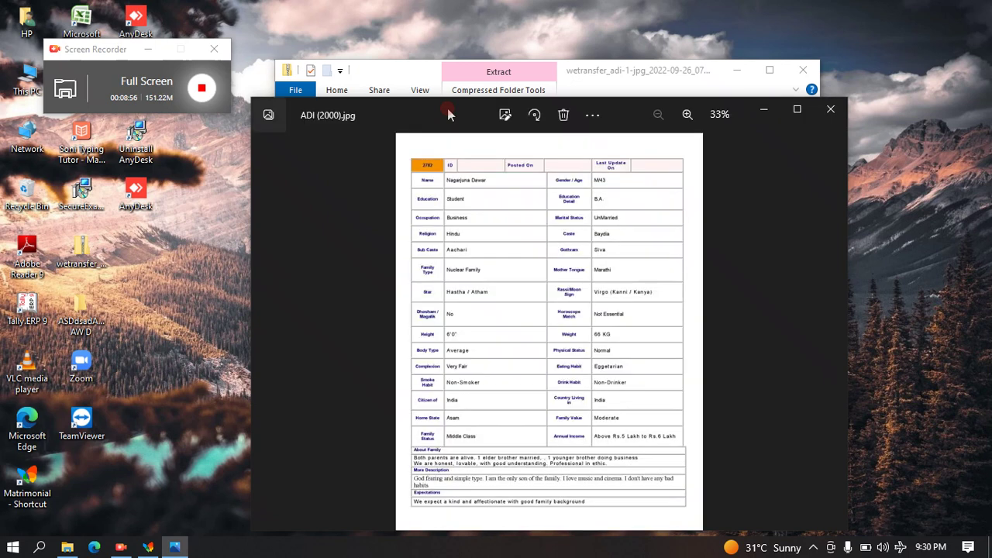
left_click_drag(449, 114, 297, 81)
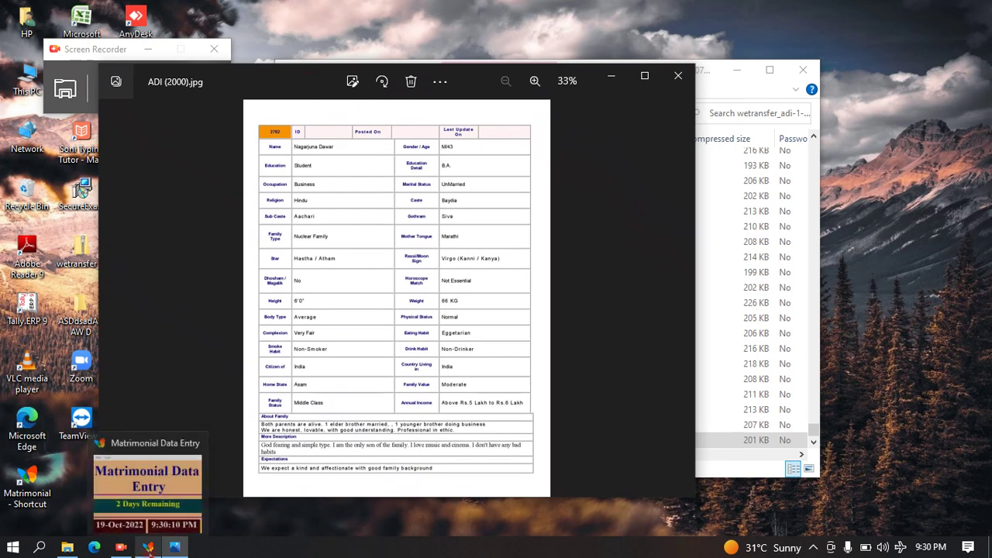
Start a New_Entry registration form, restored and docked at the right screen edge.
left_click(148, 547)
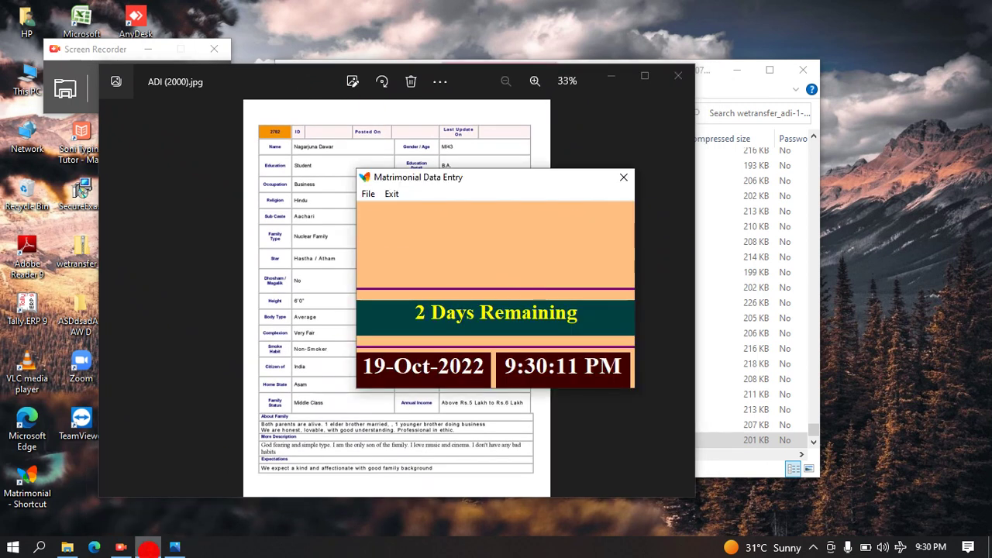
left_click(367, 193)
left_click(379, 215)
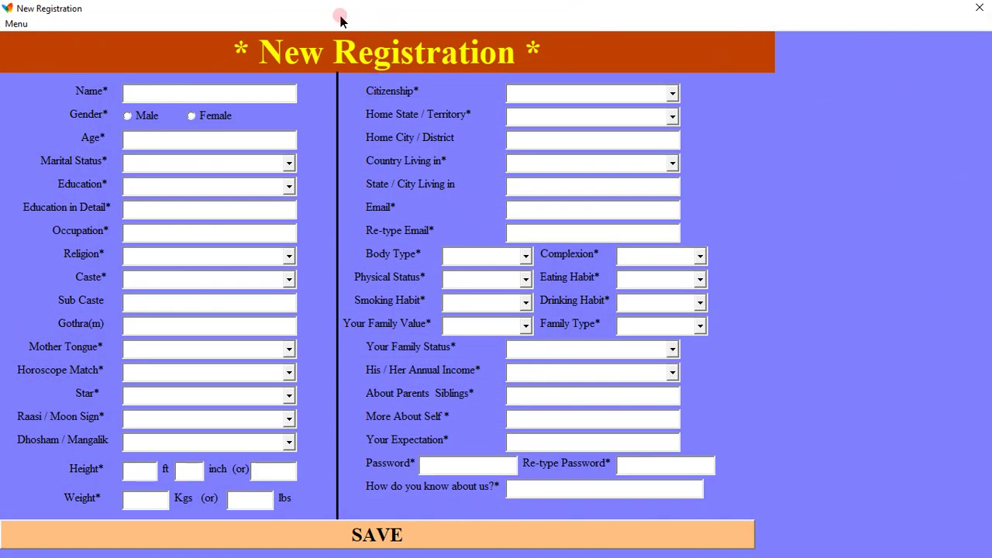
double_click(341, 16)
left_click_drag(155, 7, 810, 10)
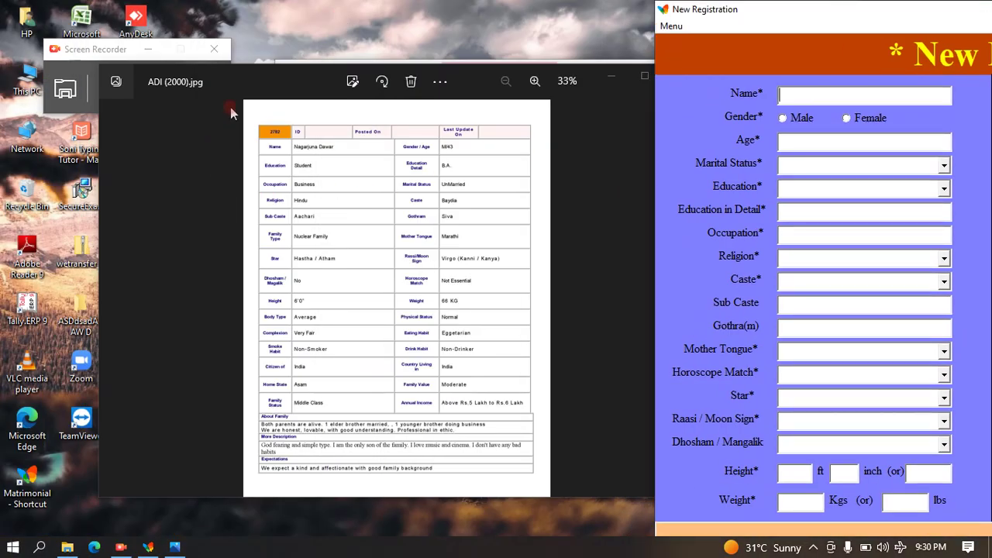
Reposition and zoom the profile image to 64%, then activate the registration form.
left_click_drag(247, 80, 217, 78)
scroll(221, 89, "up", 4)
left_click_drag(122, 49, 176, 26)
scroll(217, 91, "down", 1)
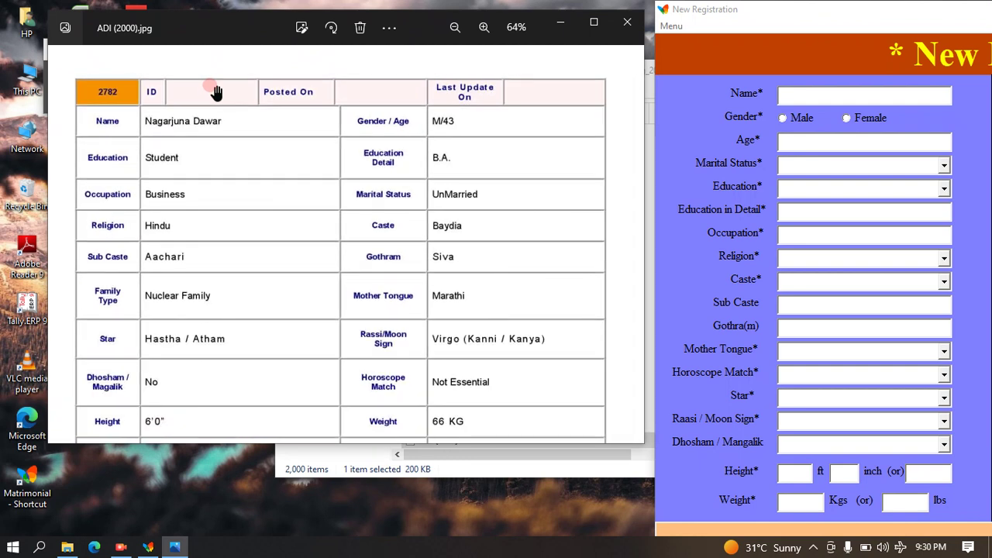
left_click(786, 54)
Set marital status to UnMarried and enter the education as B.A.
left_click(786, 6)
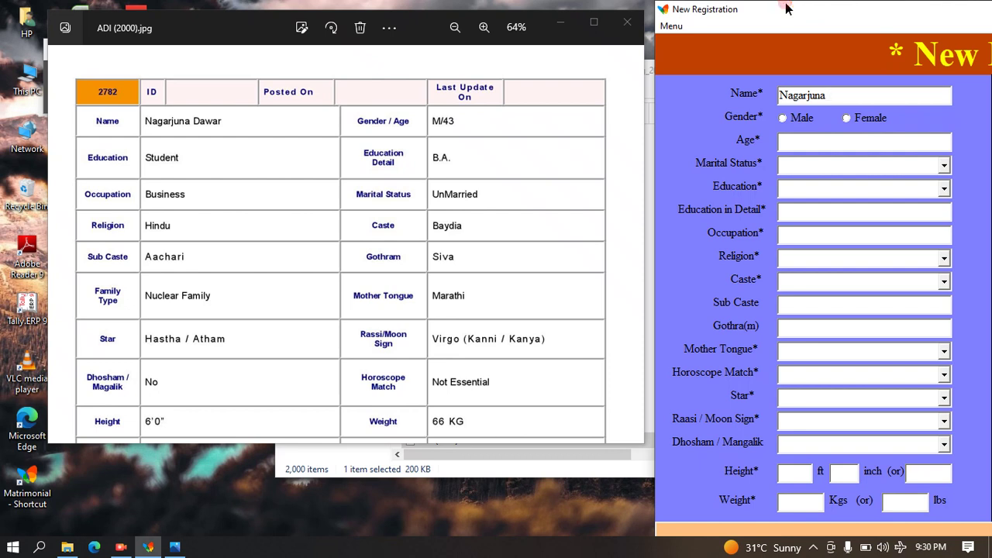
key("Tab")
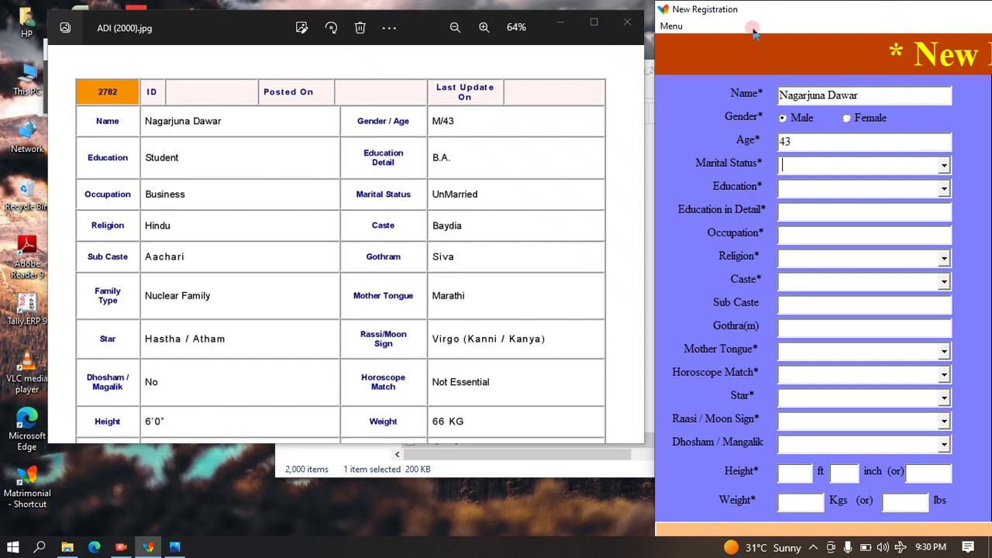
left_click(944, 164)
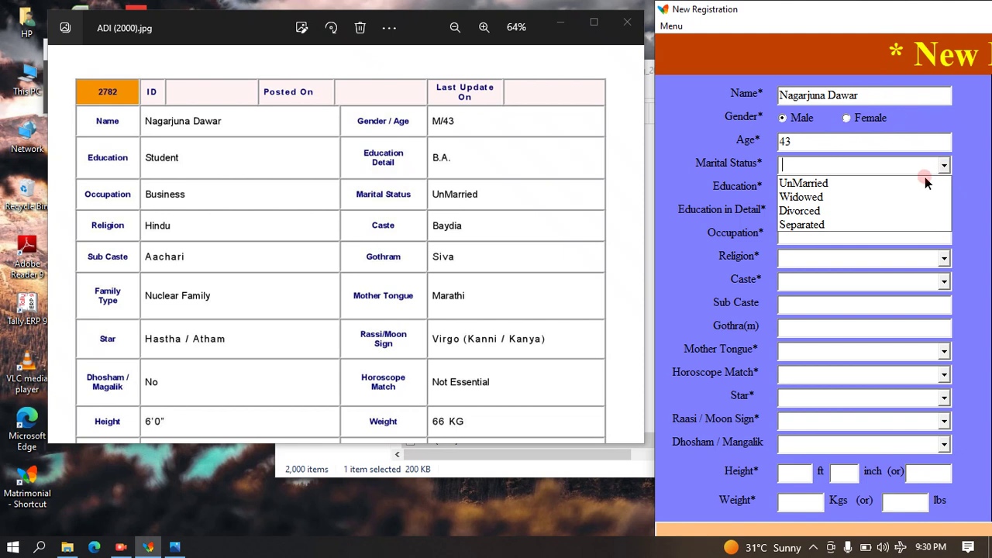
left_click(911, 193)
left_click(945, 188)
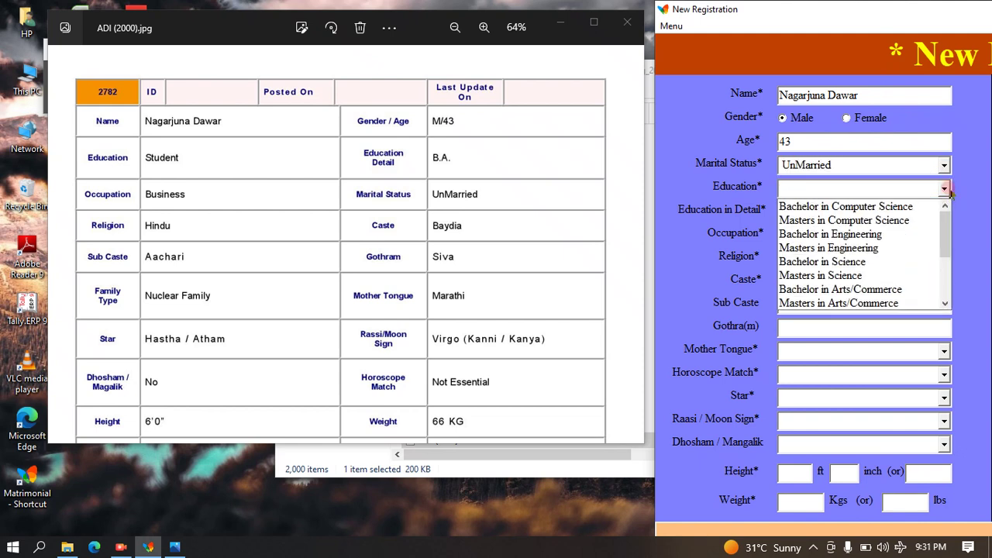
type("s")
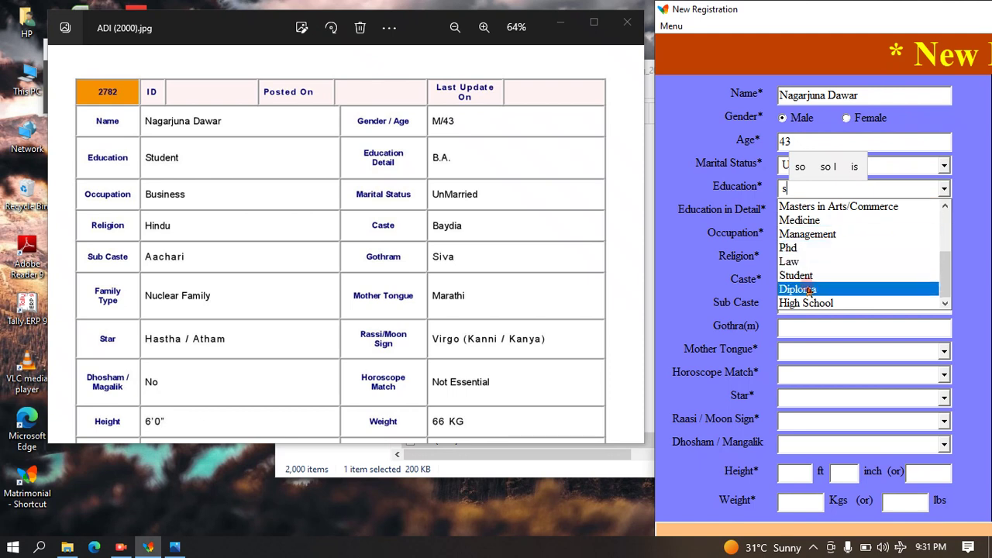
left_click(798, 276)
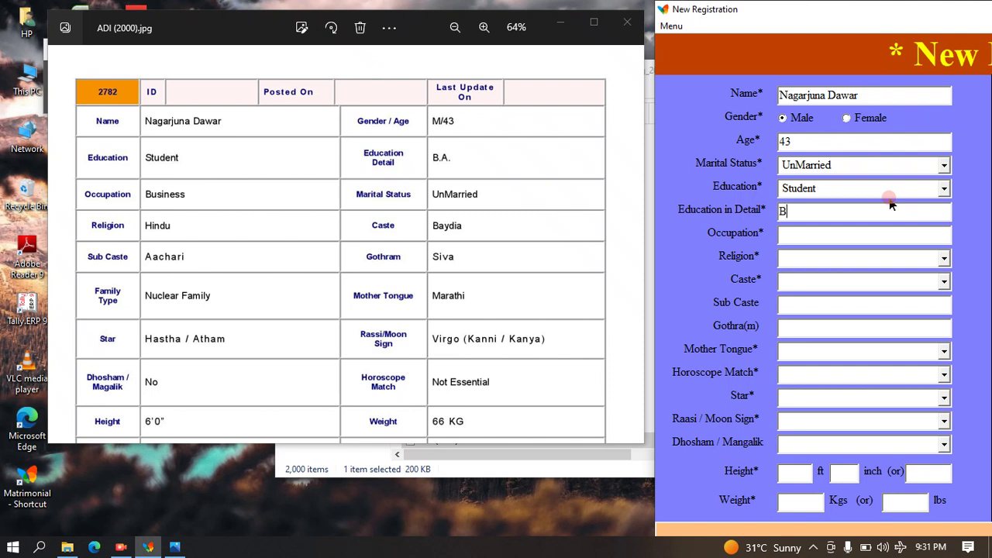
type(".")
type(".")
Enter occupation Business and choose Hindu as the religion.
key("Tab")
type("bU")
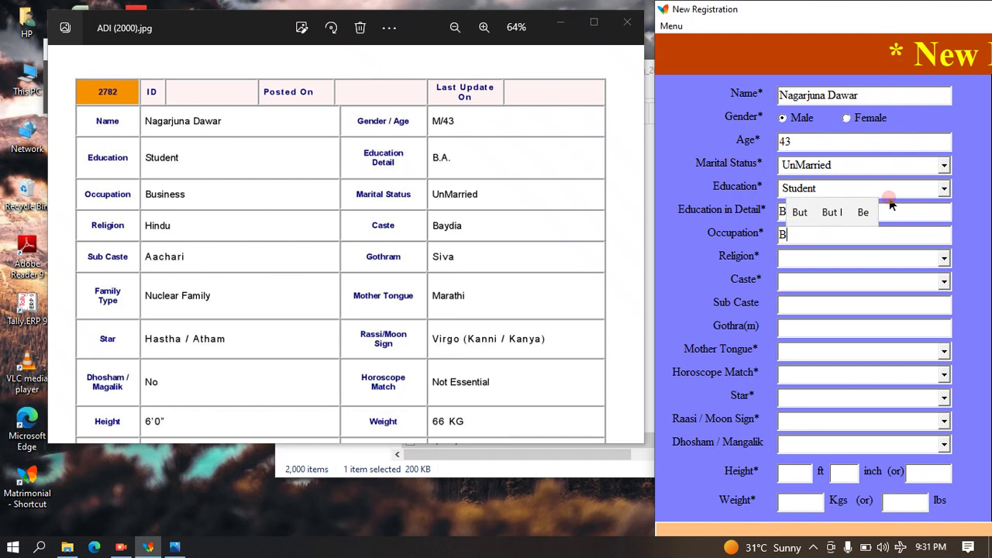
type("usiness")
key("Tab")
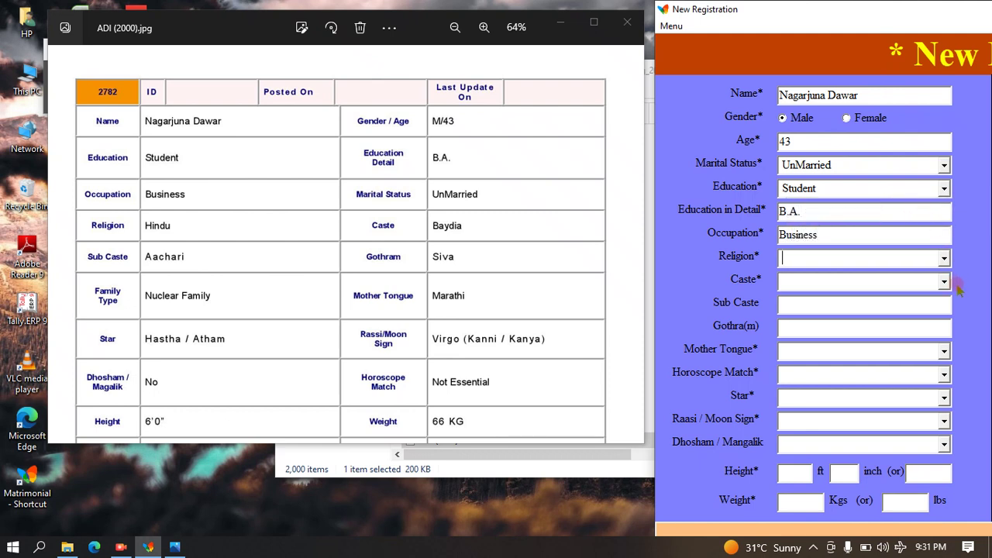
left_click(943, 259)
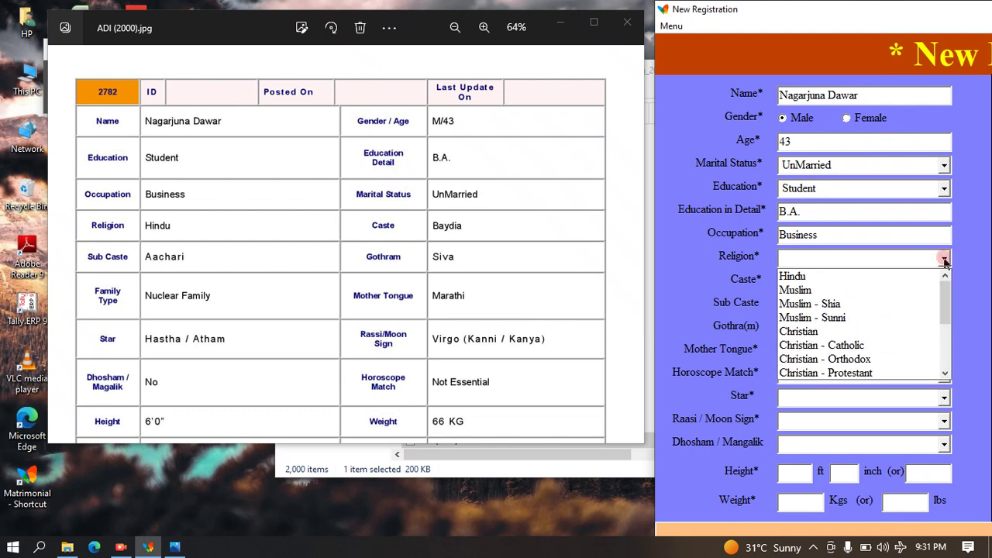
left_click(861, 276)
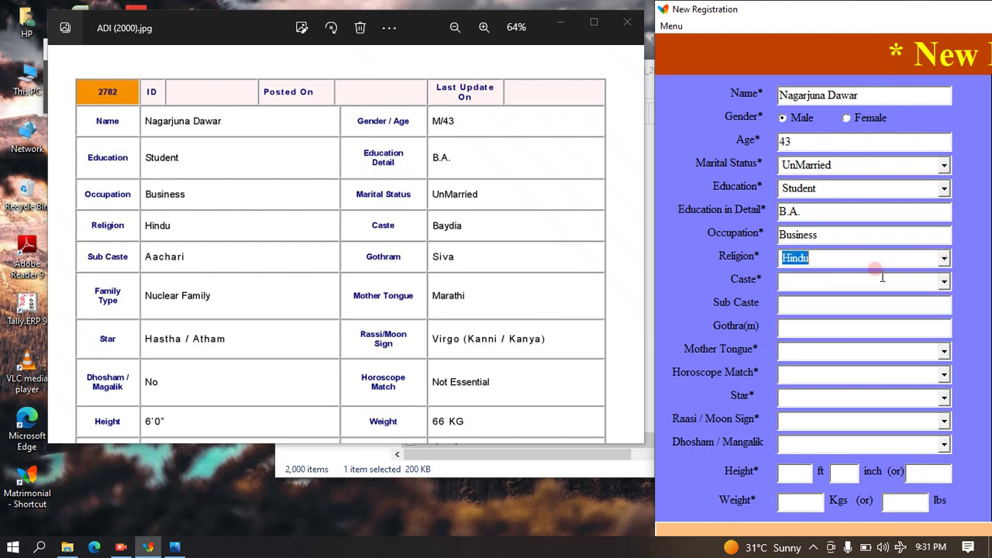
Enter caste Baydia, sub caste Aachari and gothram Siva.
left_click(944, 279)
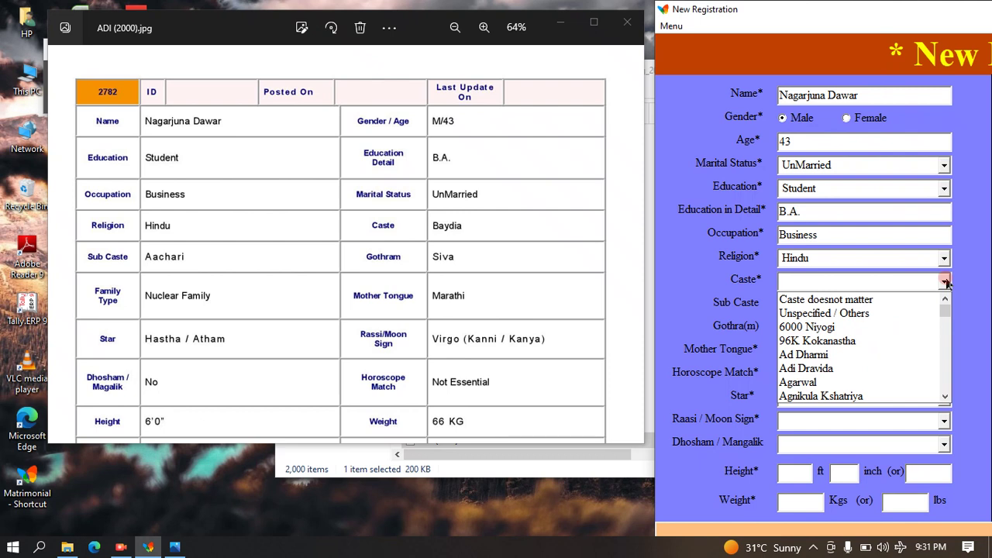
type("b")
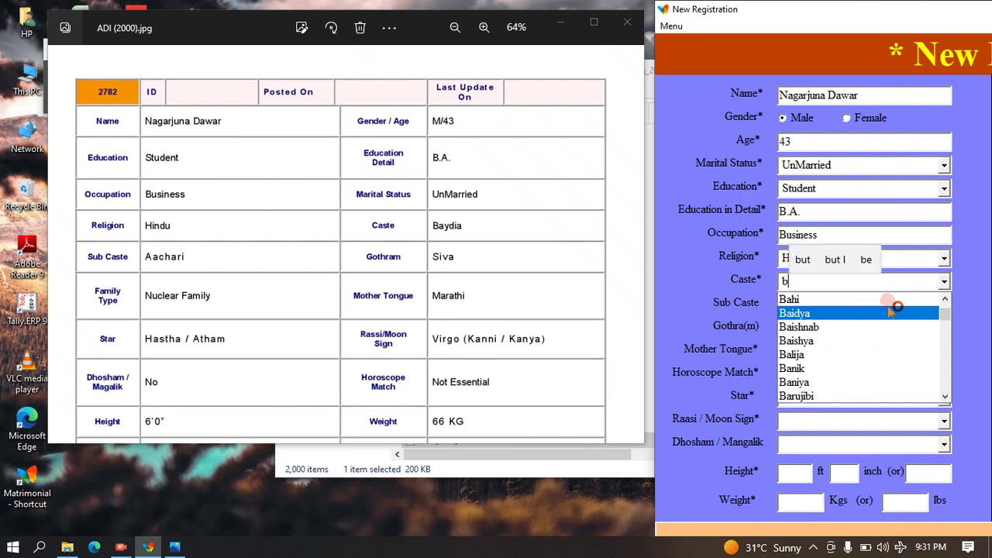
type("as")
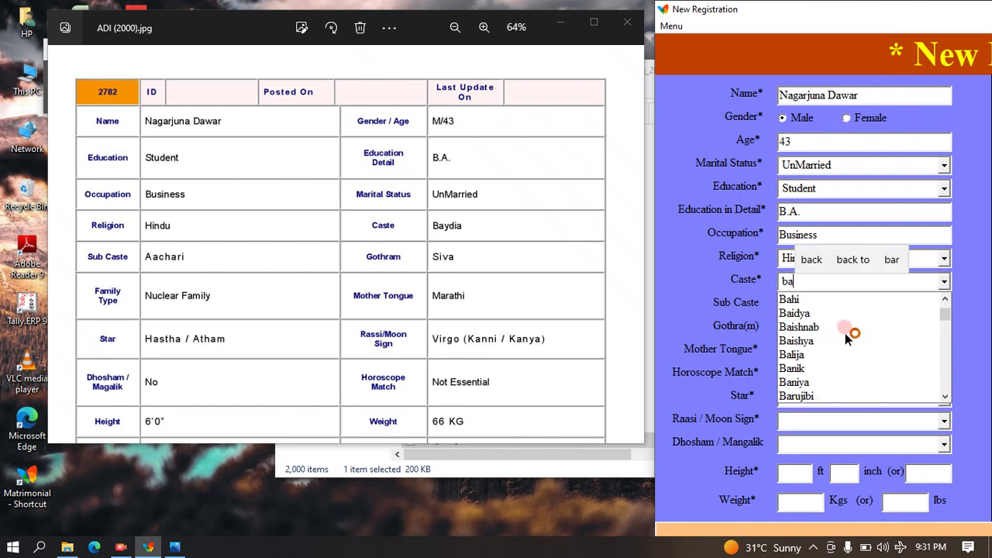
type("d")
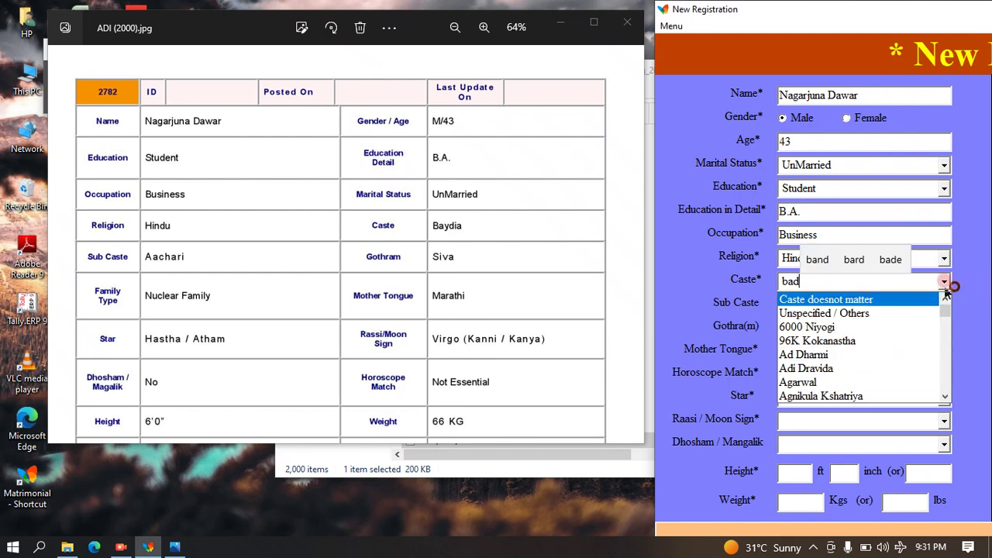
key("BackSpace")
key("BackSpace")
key("BackSpace")
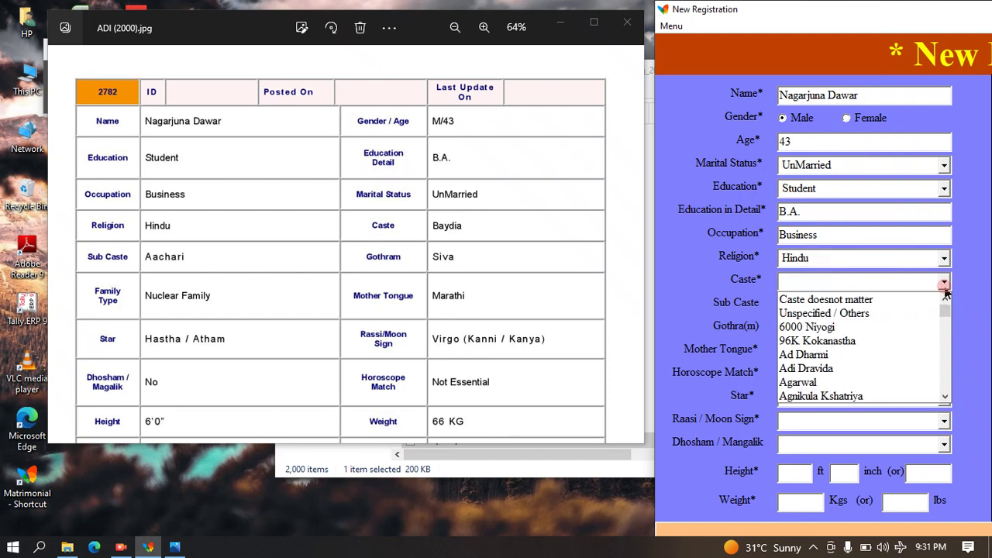
type("Ba")
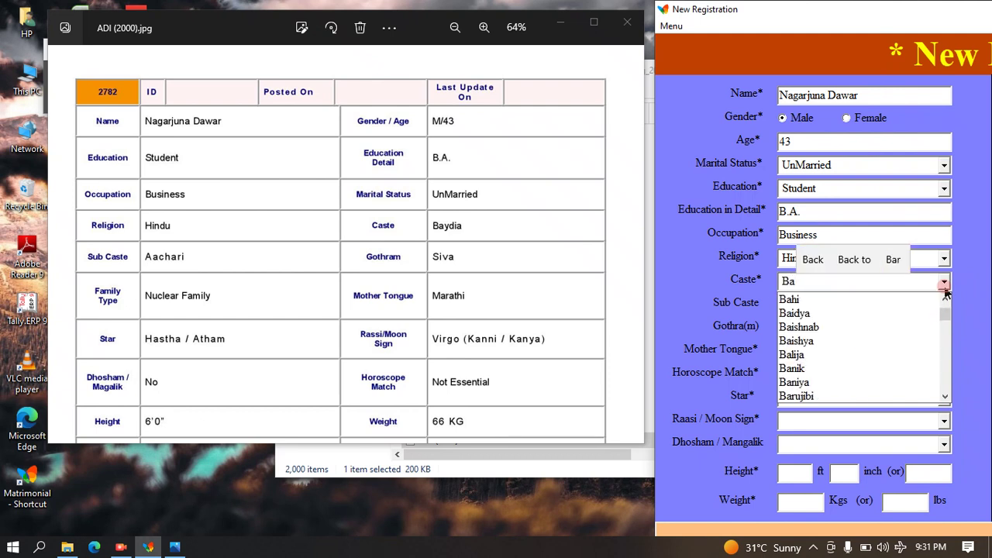
type("ydia")
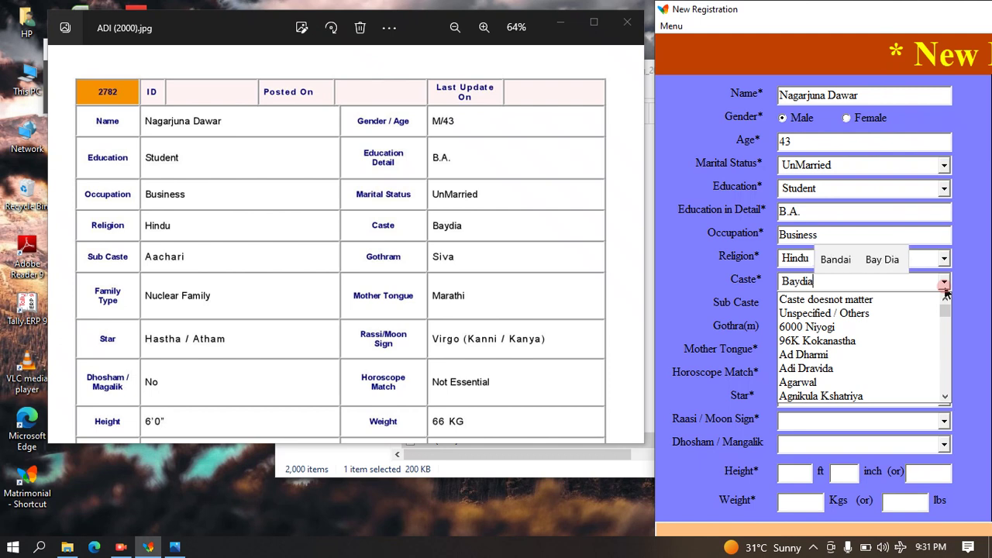
key("Tab")
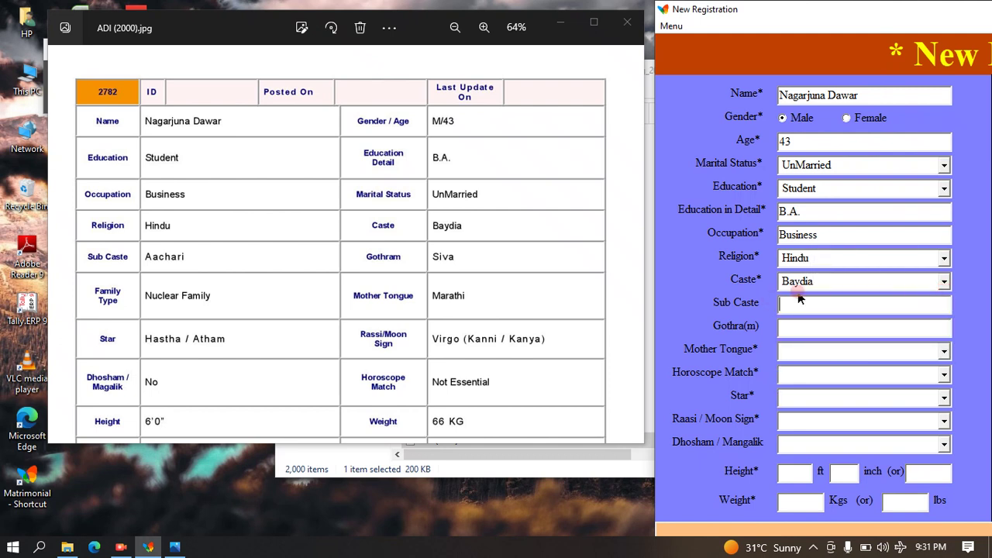
type("Aach")
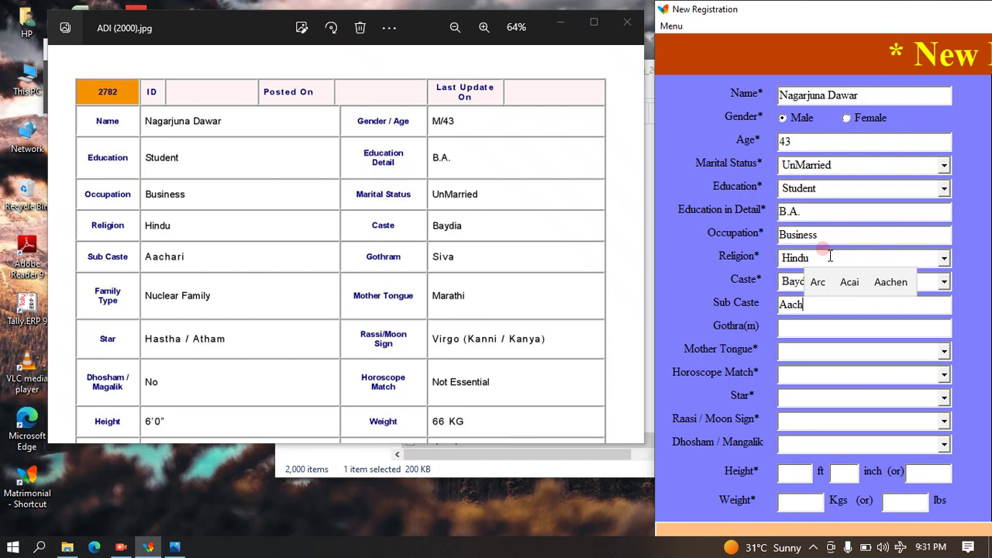
type("ari")
key("Tab")
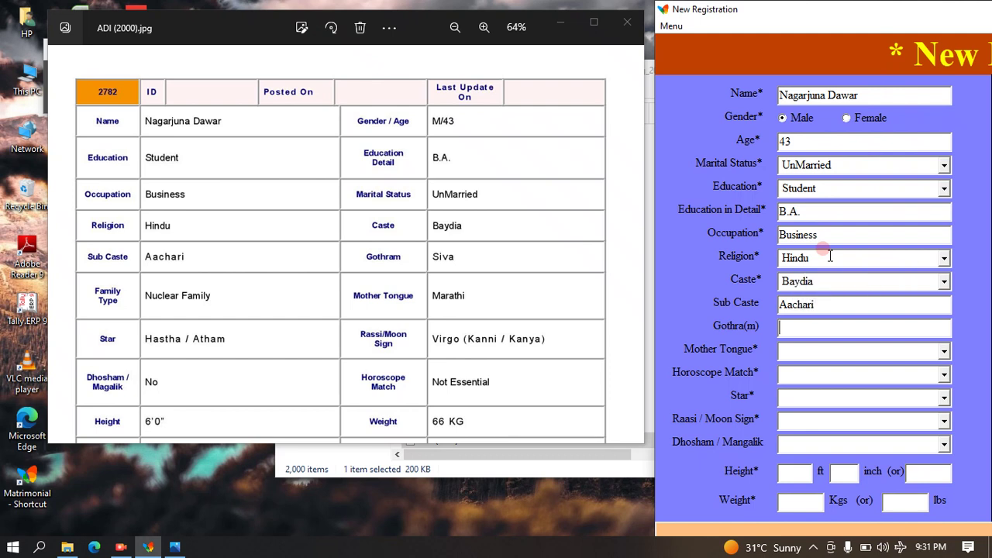
type("Siva")
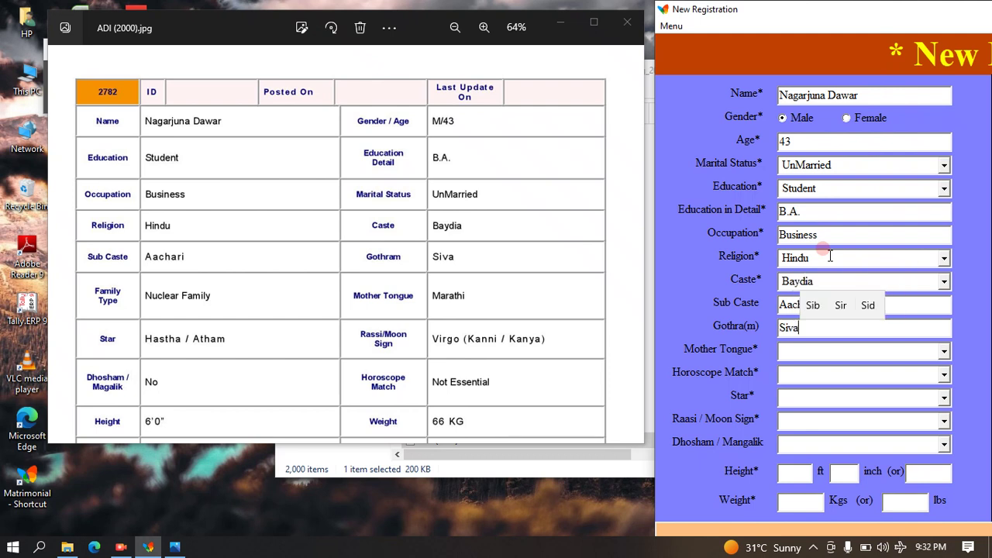
key("Tab")
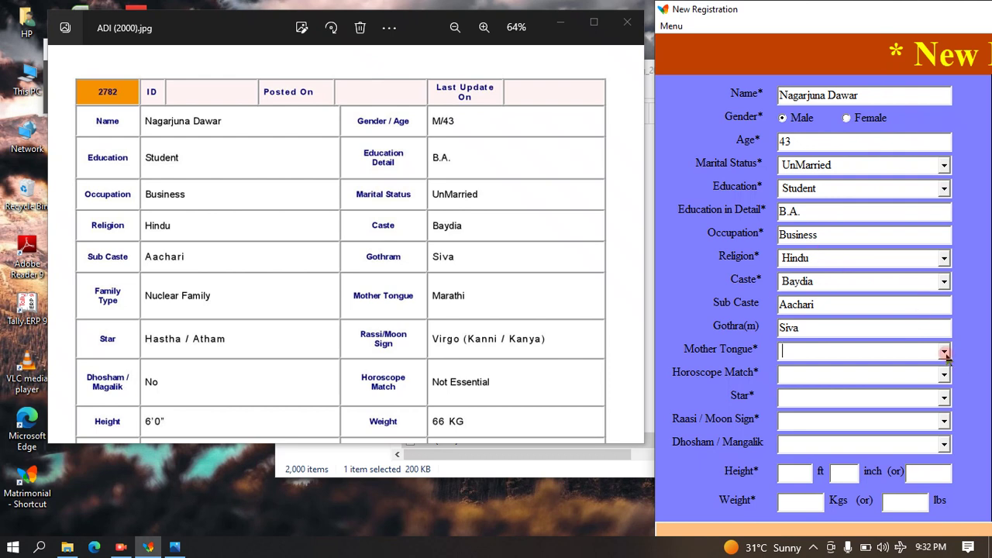
Choose Marathi mother tongue and Not Essential for horoscope match.
left_click(945, 352)
type("mar")
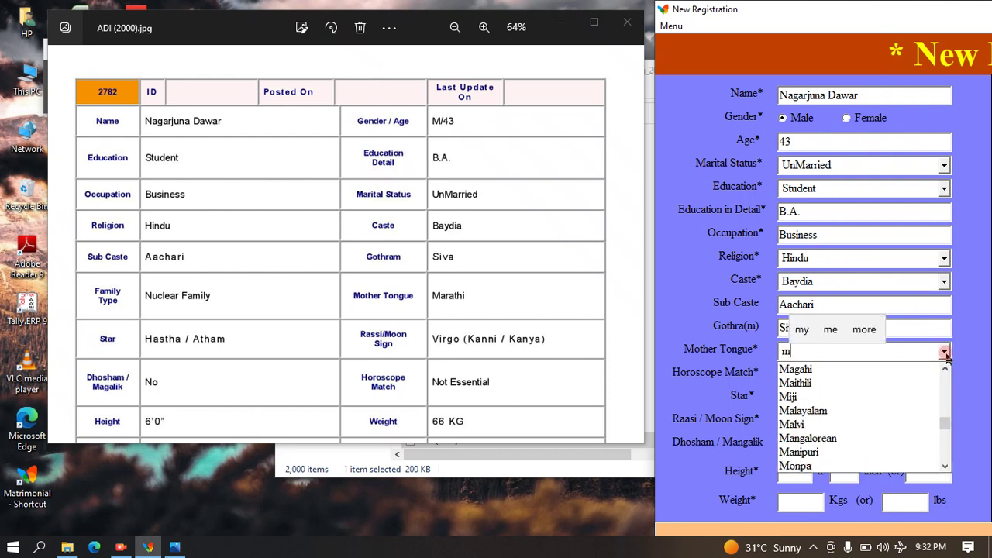
left_click(897, 366)
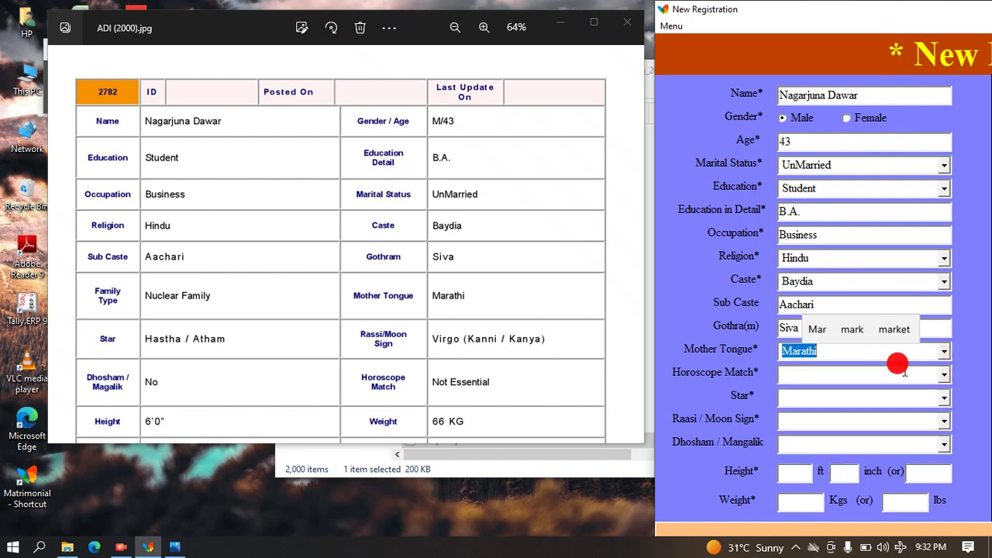
left_click(945, 374)
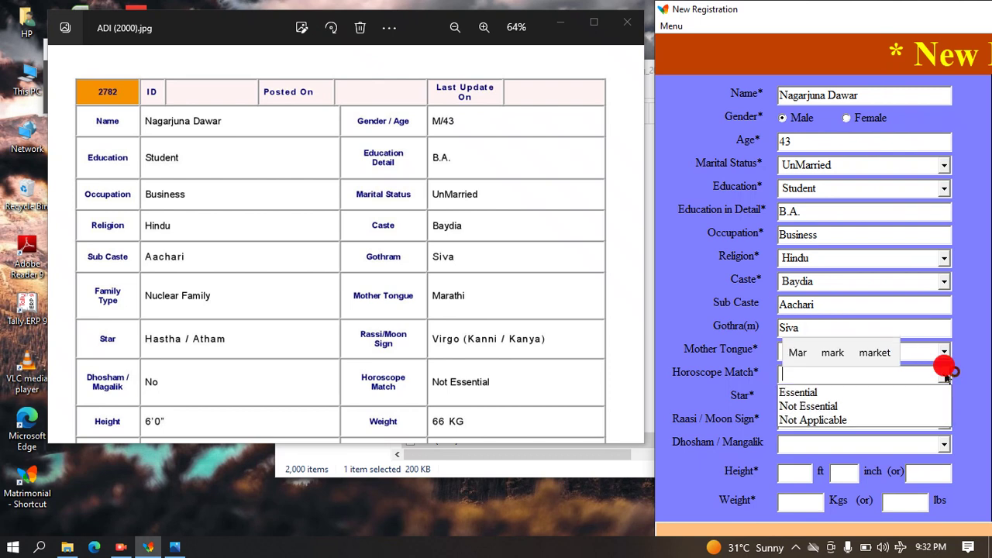
left_click(864, 406)
Set star Hastha / Atham, moon sign Virgo, and dhosham / mangalik No.
left_click(945, 398)
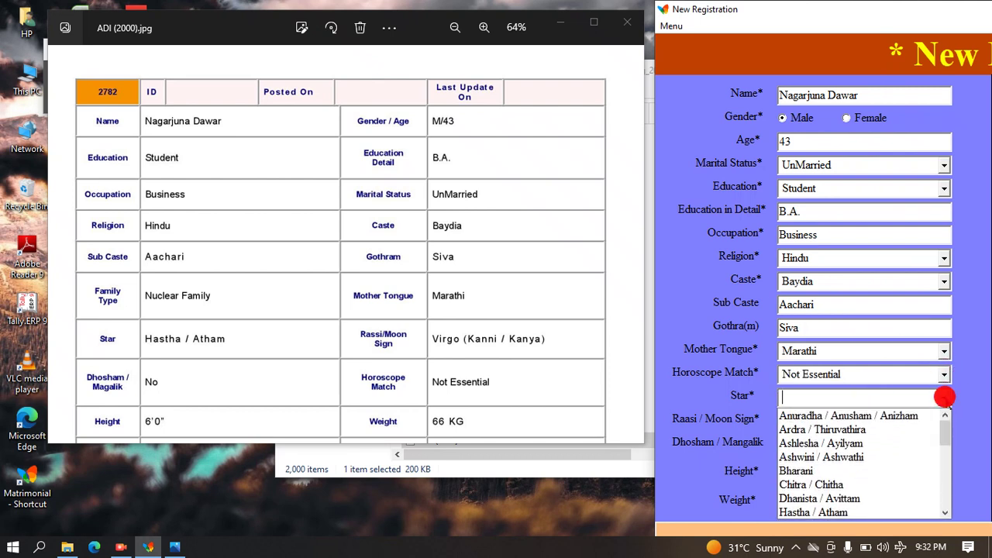
type("h")
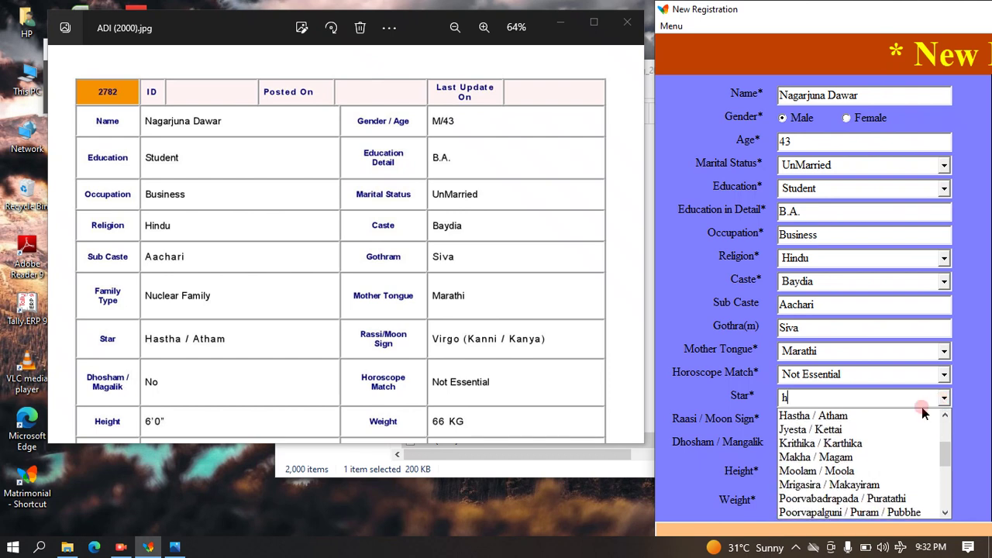
left_click(874, 411)
left_click(943, 421)
type("v")
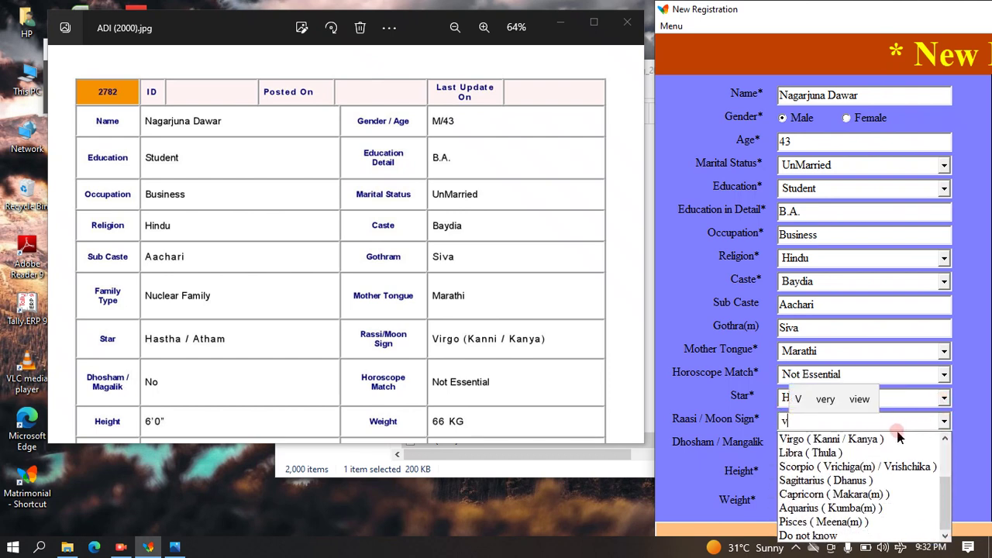
left_click(876, 439)
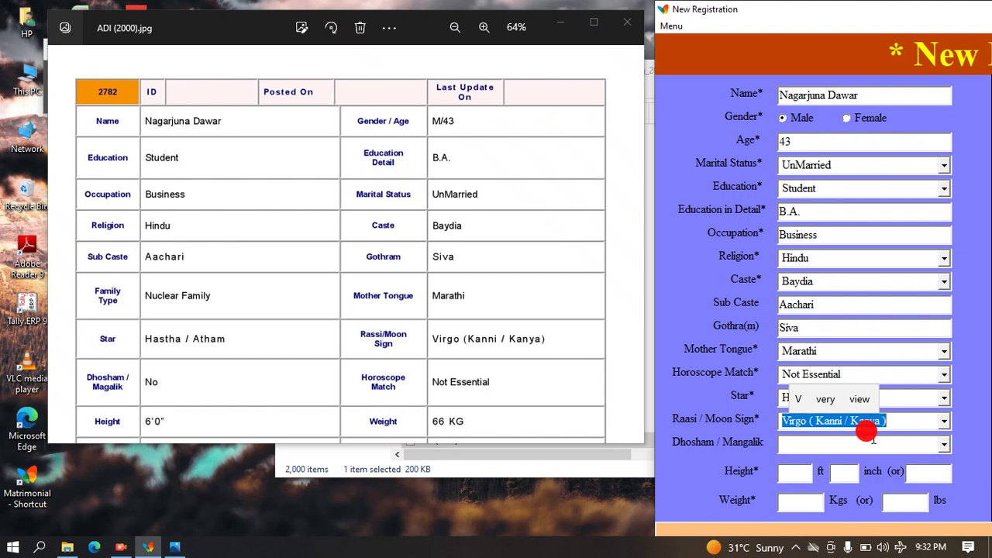
left_click(945, 445)
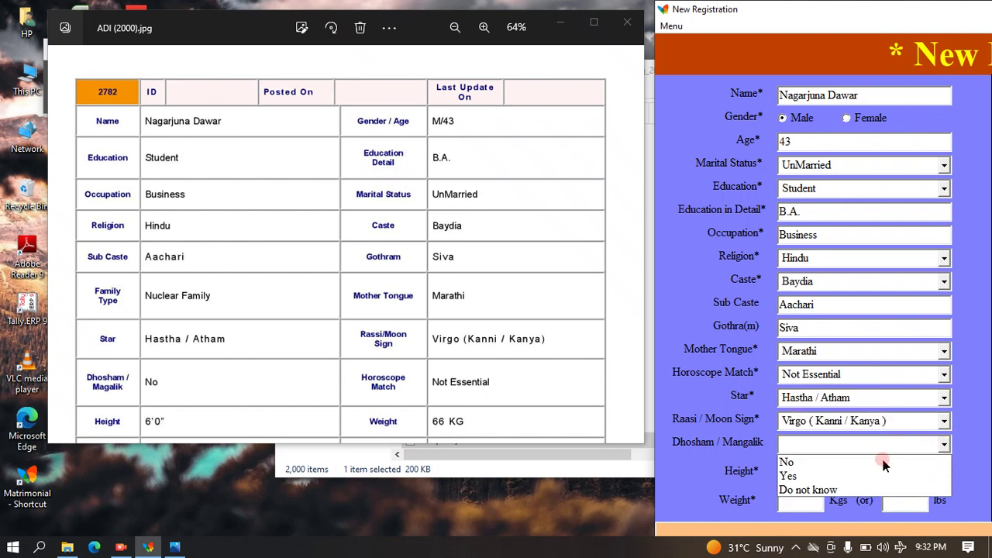
left_click(837, 463)
Enter height 182.88 cm and weight 66 kg, also 145.505 lbs.
left_click(791, 470)
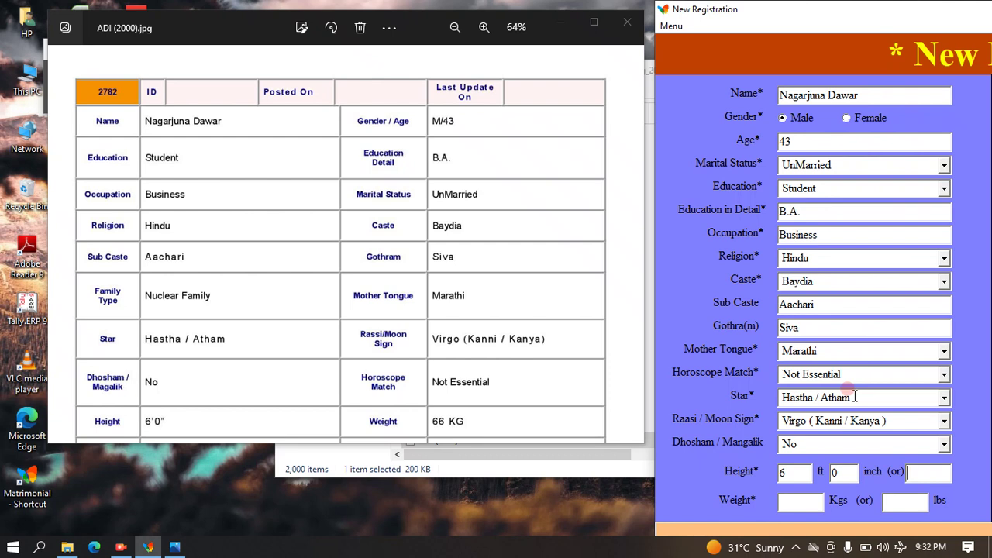
type("182.88")
key("Tab")
type("66")
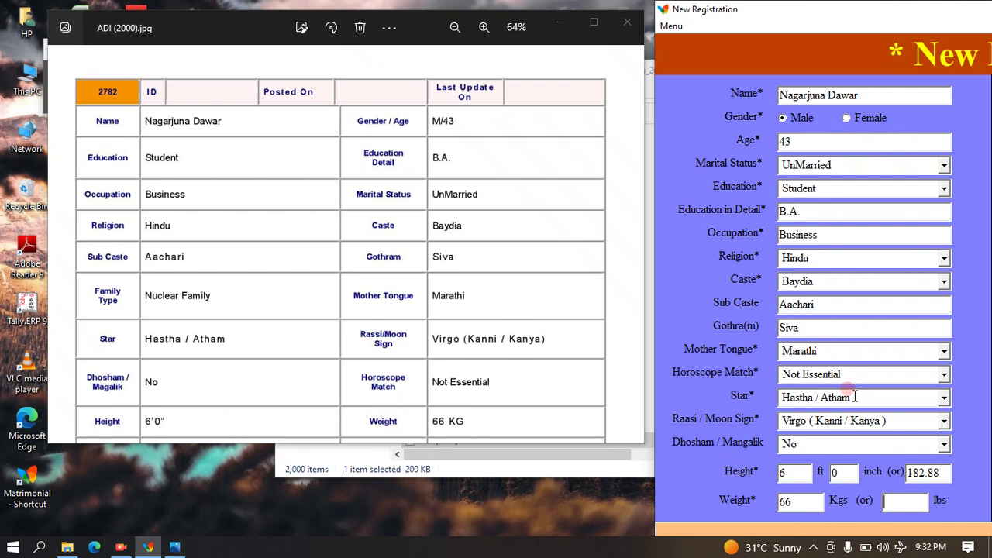
type("145.505")
left_click_drag(986, 7, 1, 6)
Move the profile image right and enter the candidate's e-mail in Email and Re-type Email.
left_click(511, 167)
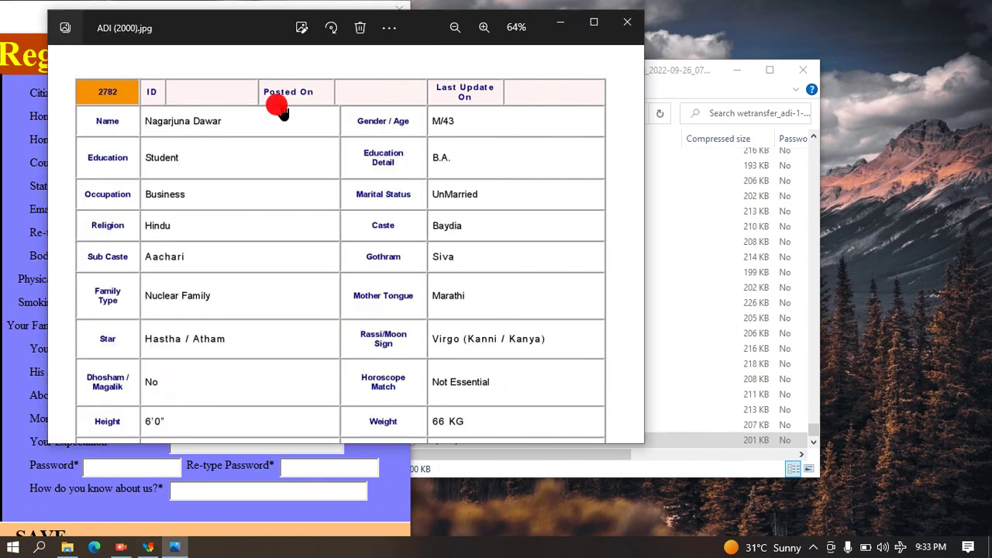
left_click_drag(158, 27, 530, 28)
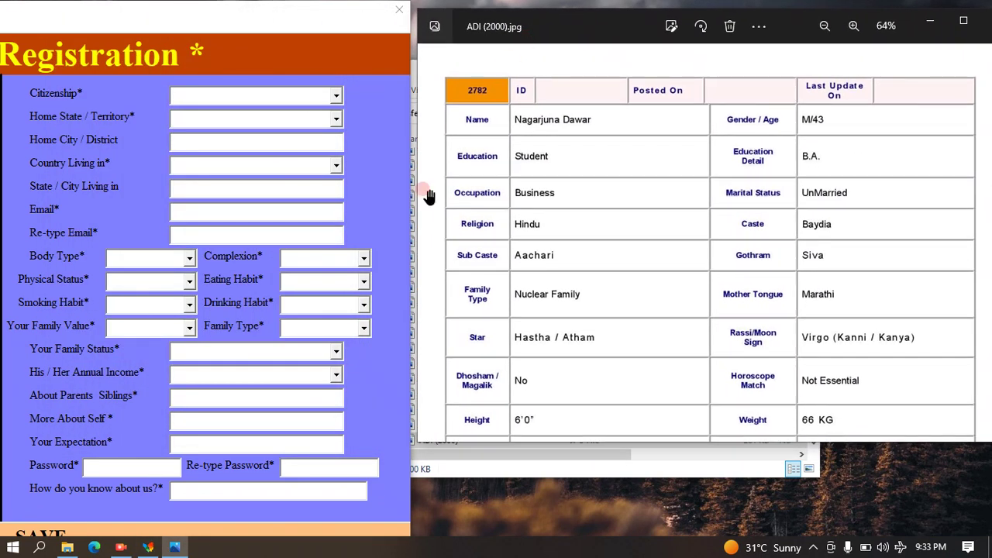
left_click(247, 207)
left_click(686, 385)
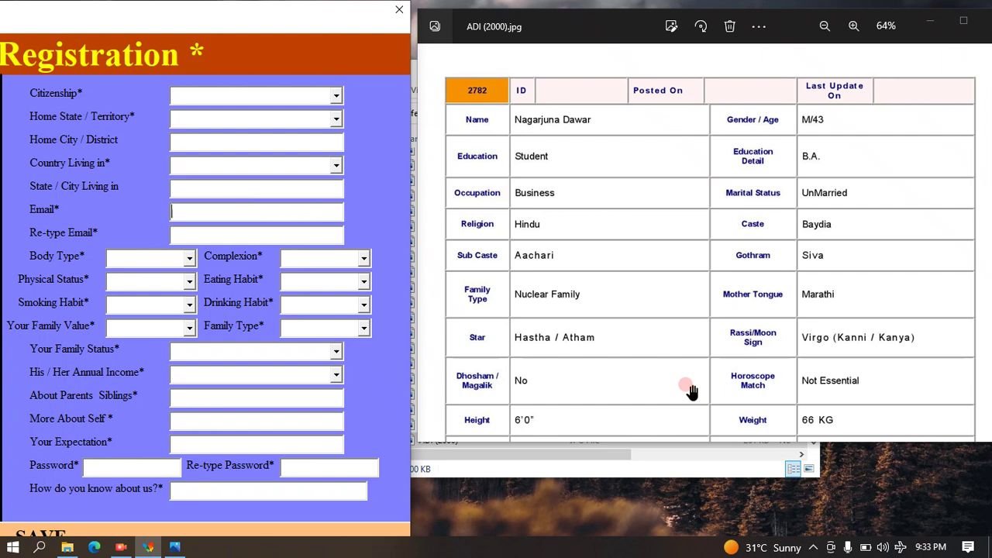
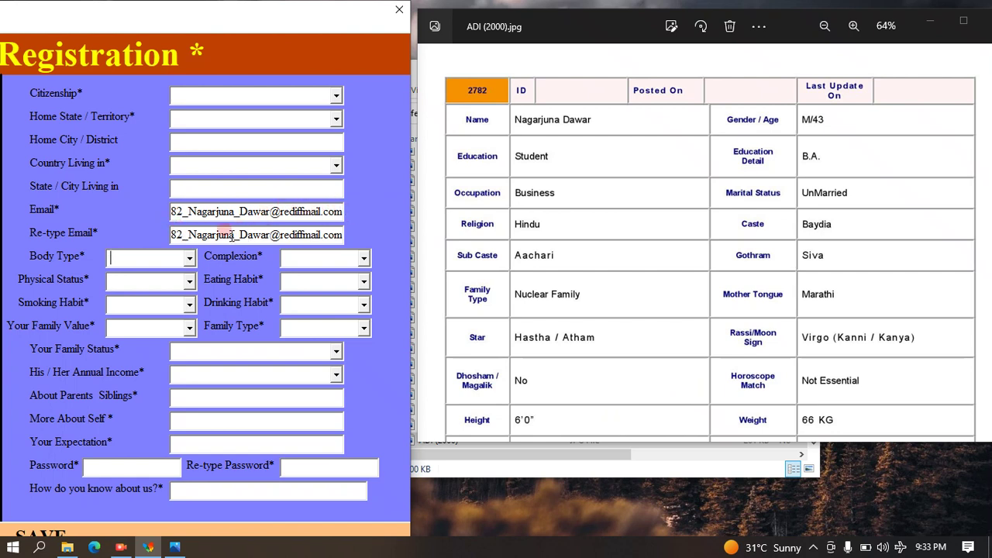
key("Tab")
Set citizenship and country living in to India, home state, city and living state to Assam.
left_click_drag(609, 342, 583, 121)
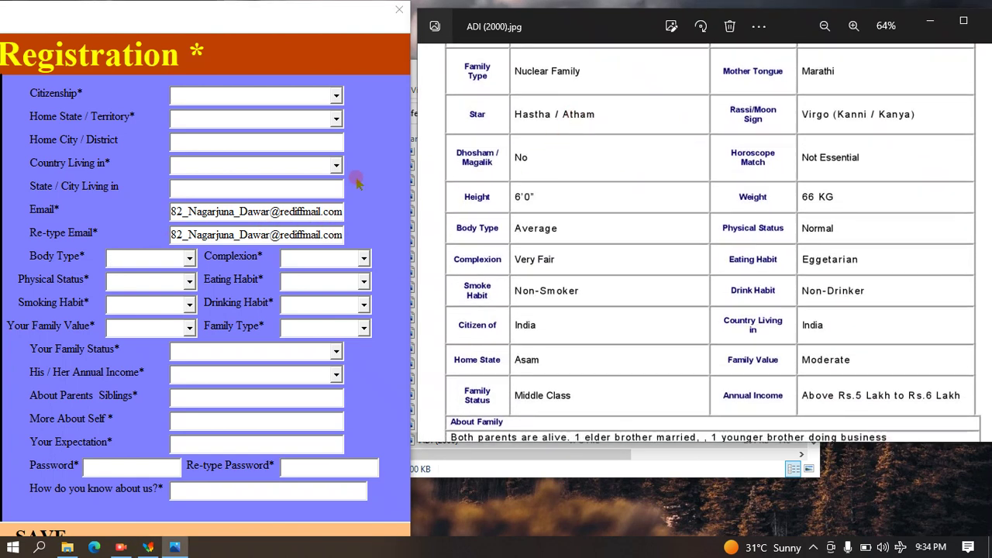
left_click(333, 96)
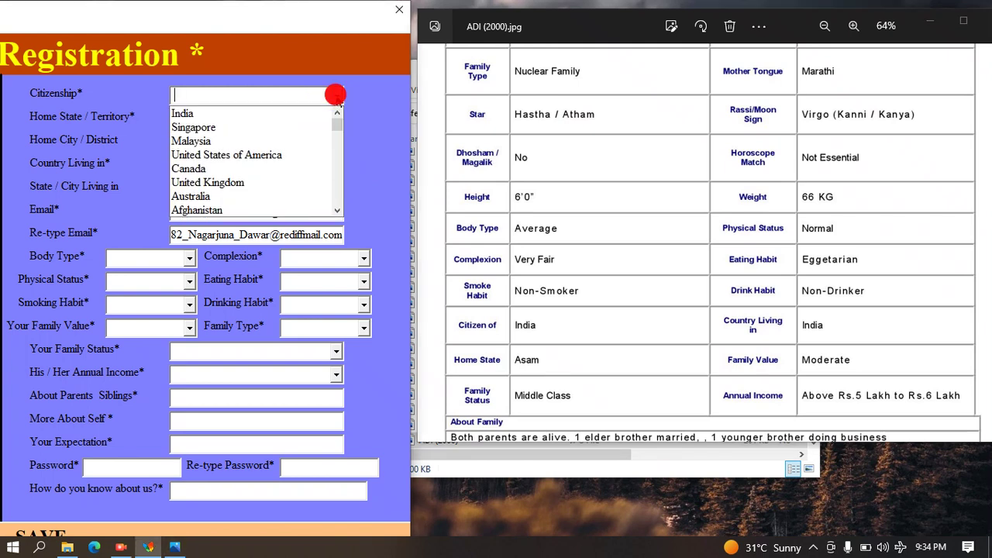
left_click(299, 113)
left_click(333, 118)
left_click(338, 118)
type("a")
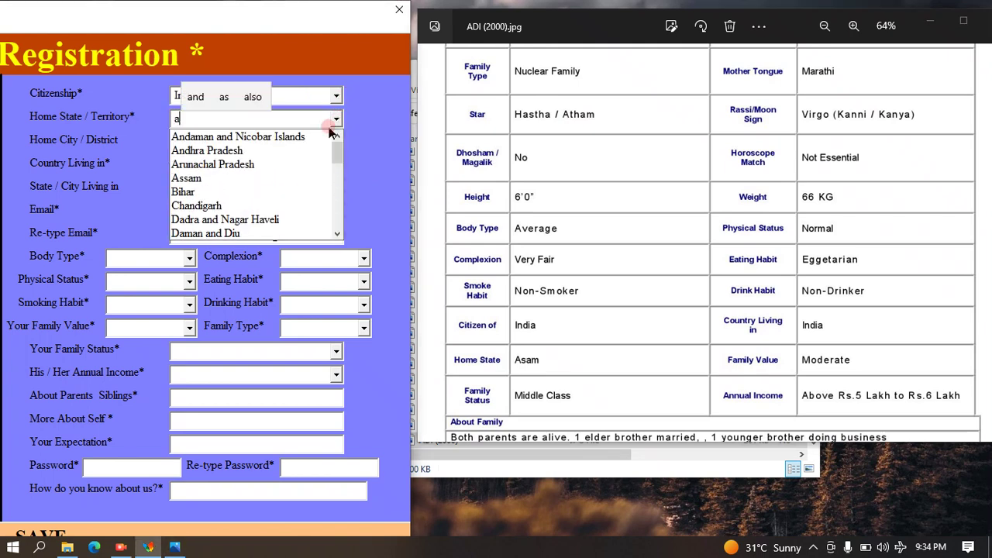
left_click(248, 178)
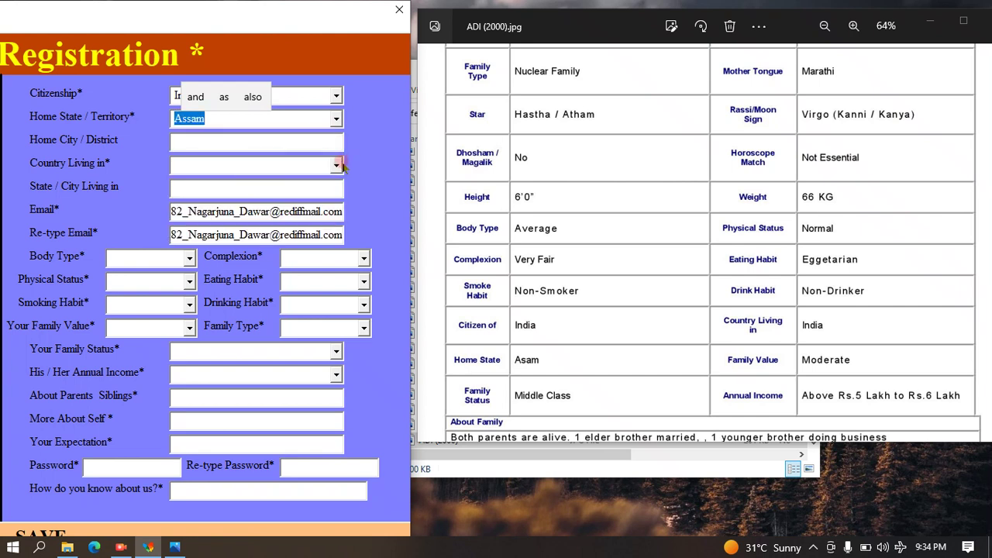
left_click(340, 163)
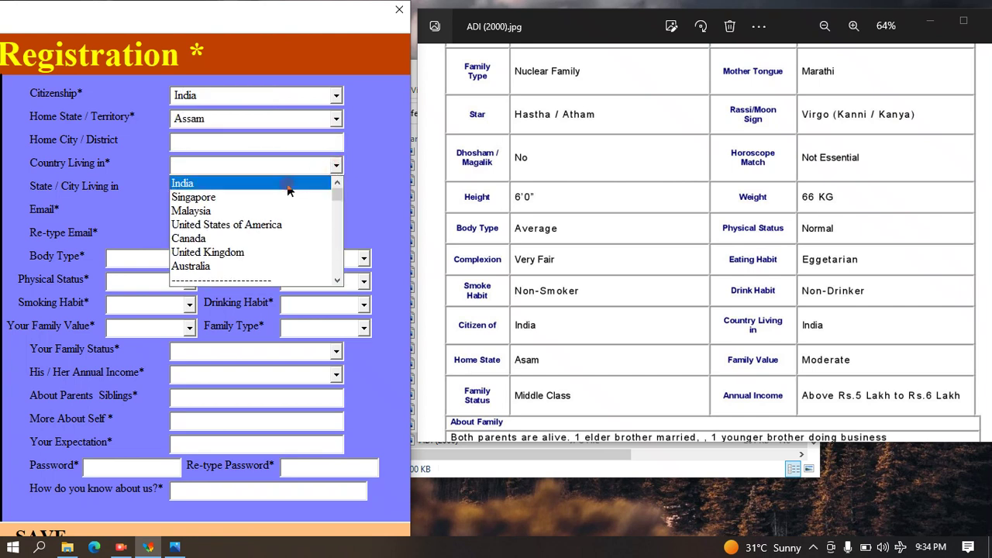
left_click(278, 154)
left_click(282, 140)
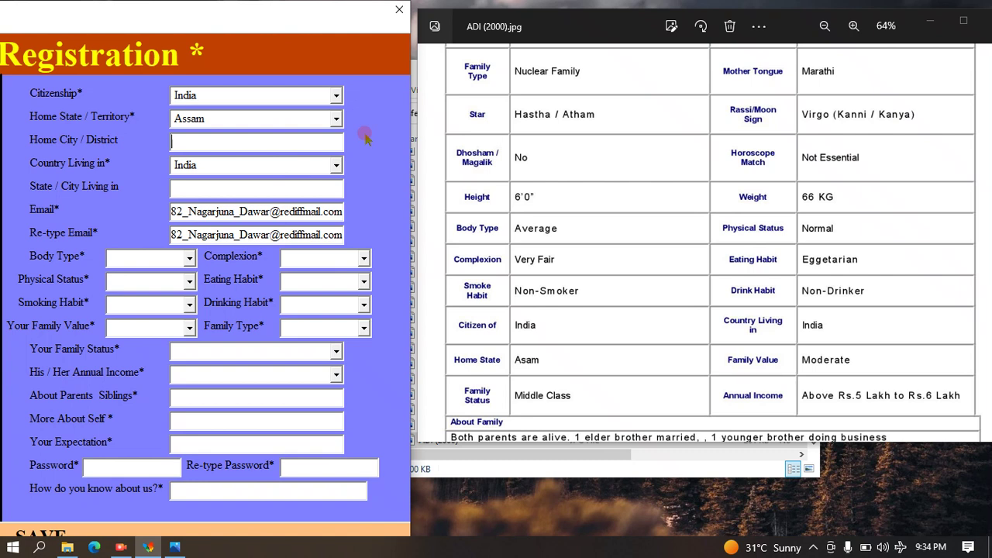
type("Assam")
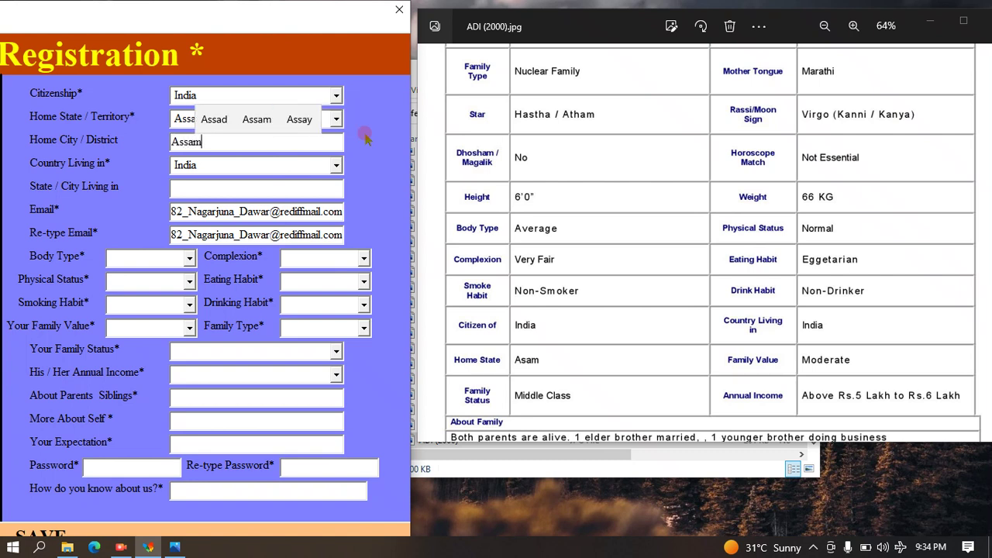
key("Tab")
type("Assam")
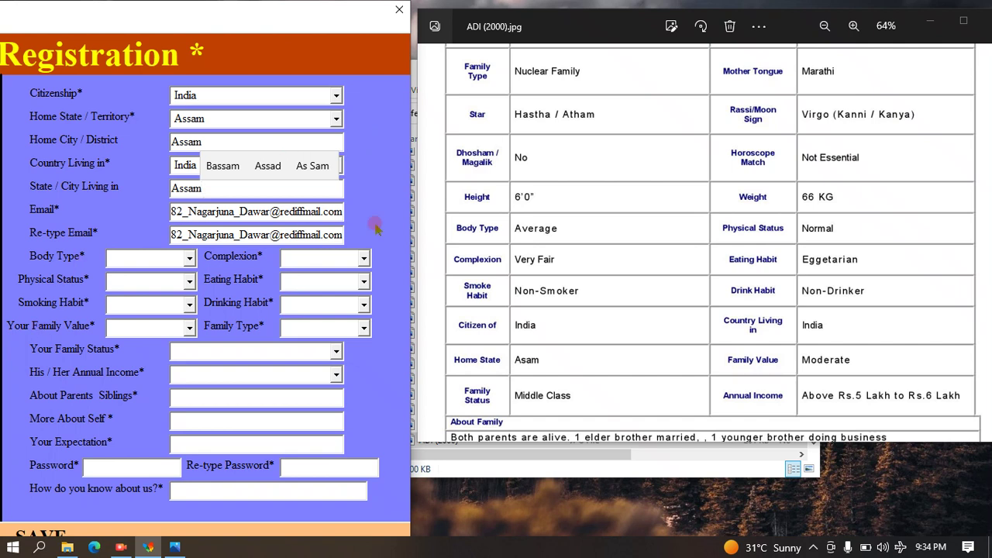
Choose body type Average, physical status Normal, Non-Smoker, and family value Moderate.
left_click(185, 260)
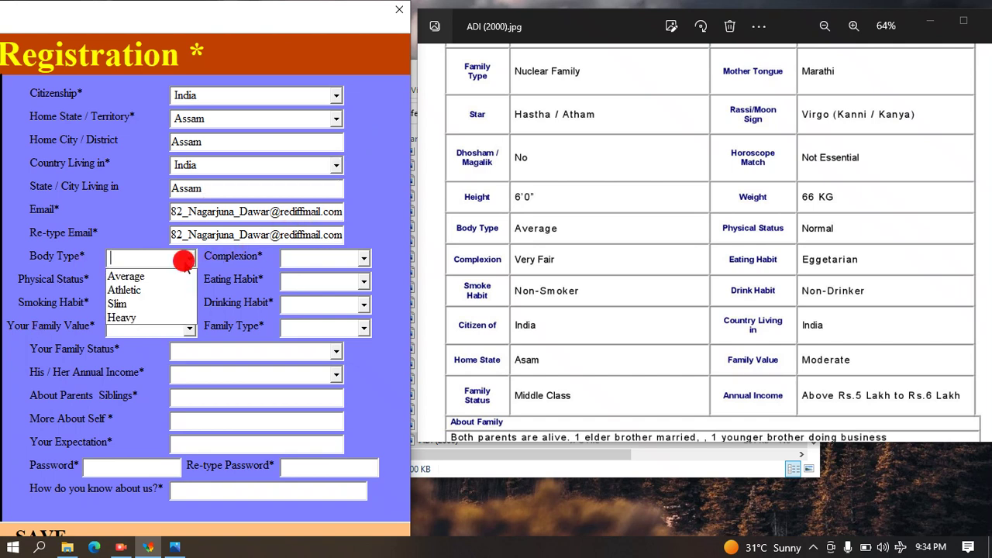
left_click(170, 274)
left_click(188, 282)
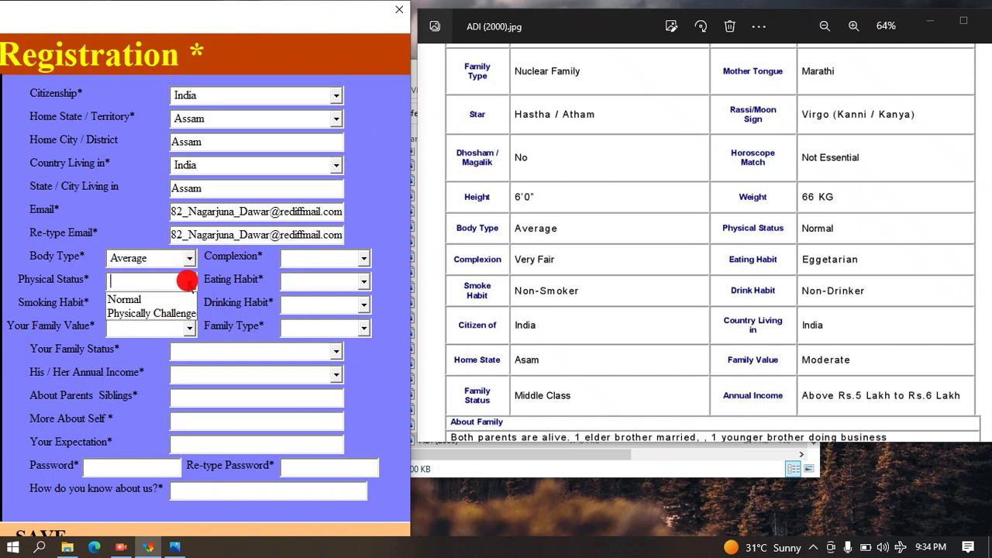
left_click(175, 299)
left_click(176, 297)
left_click(189, 304)
left_click(190, 324)
left_click(190, 328)
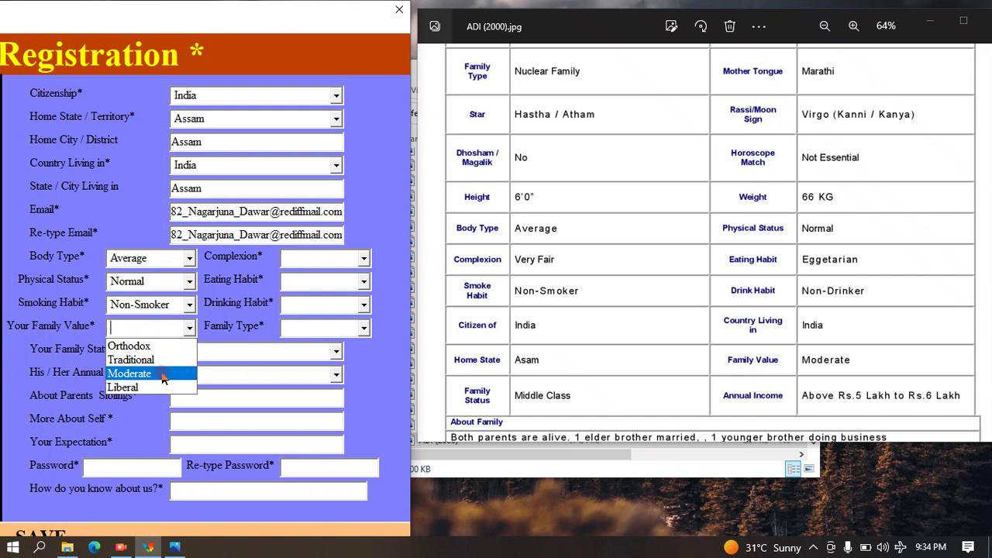
left_click(135, 373)
Choose Very Fair complexion, Eggetarian, Non-Drinker, Nuclear Family, and Middle Class status.
left_click(362, 258)
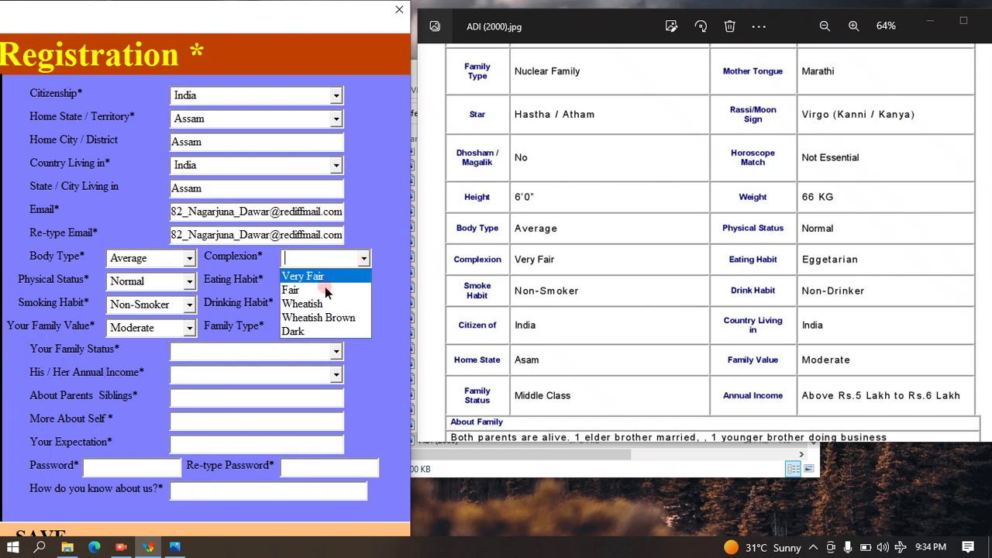
left_click(307, 276)
left_click(362, 281)
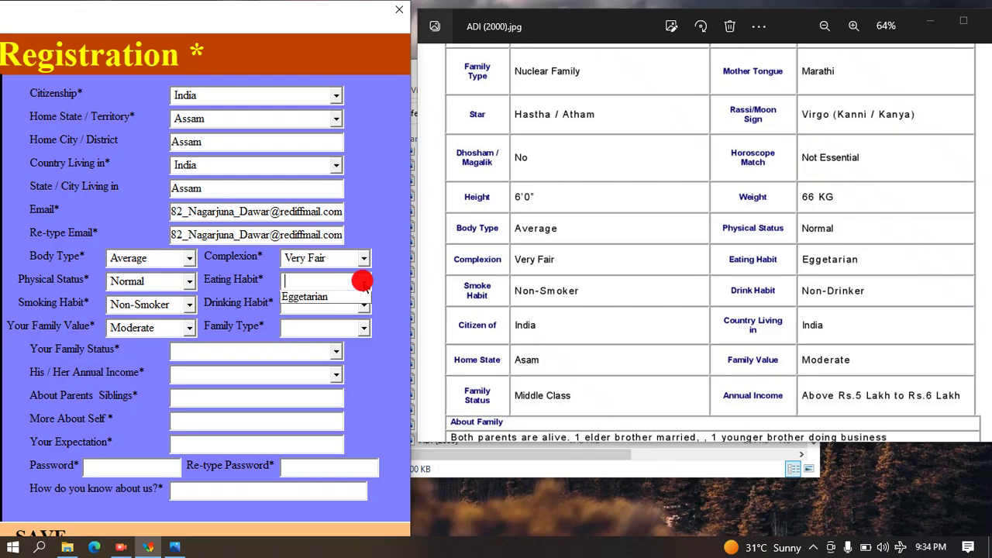
left_click(342, 327)
left_click(363, 304)
left_click(341, 318)
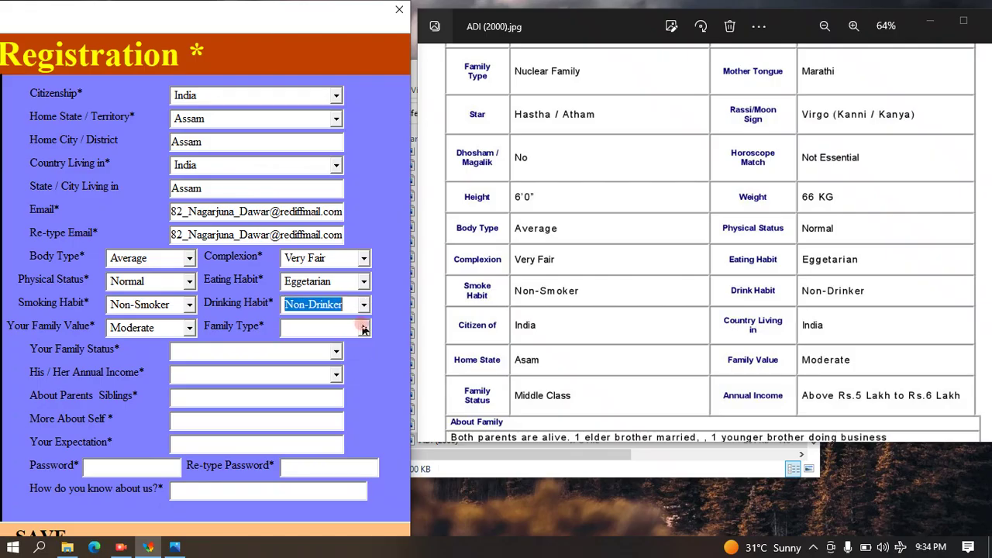
left_click(364, 327)
left_click(321, 359)
left_click(335, 351)
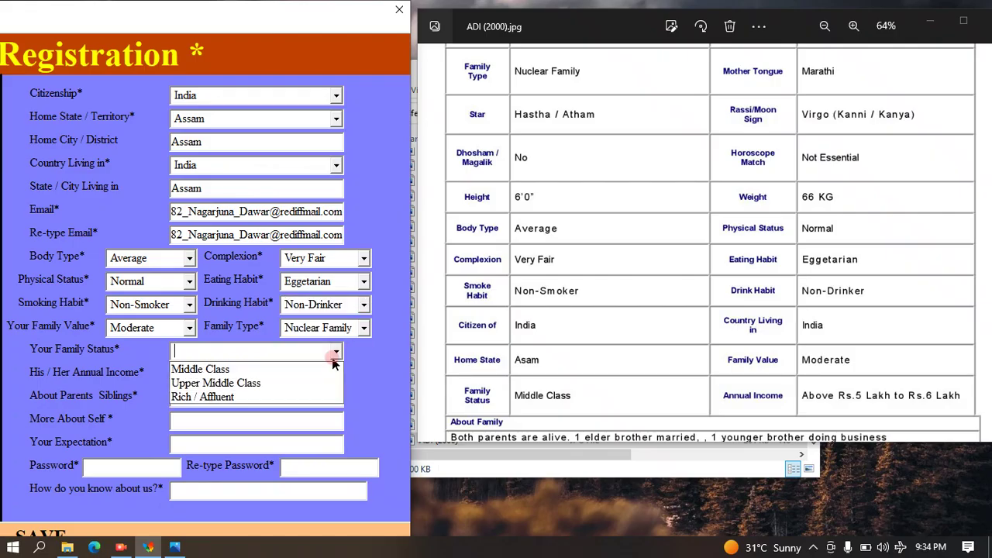
left_click(315, 373)
Pick 'Above Rs.5 Lakh to Rs.6 Lakh' income and pan the image to About Family.
left_click(335, 373)
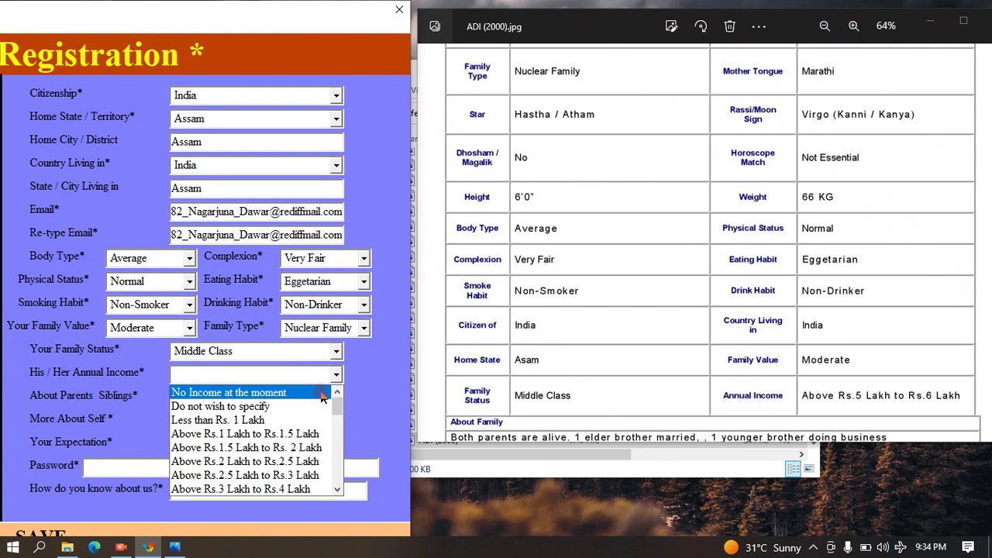
scroll(321, 411, "down", 2)
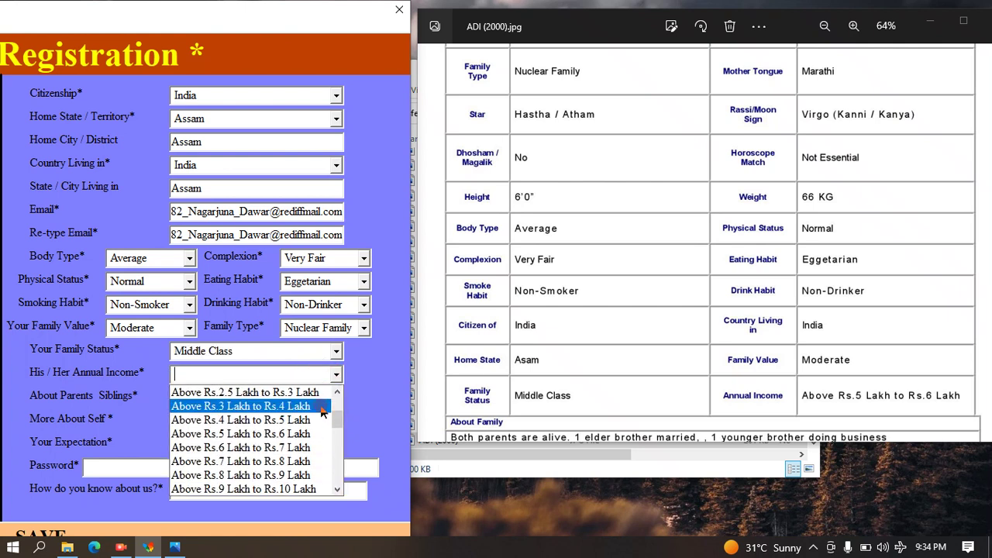
left_click(269, 436)
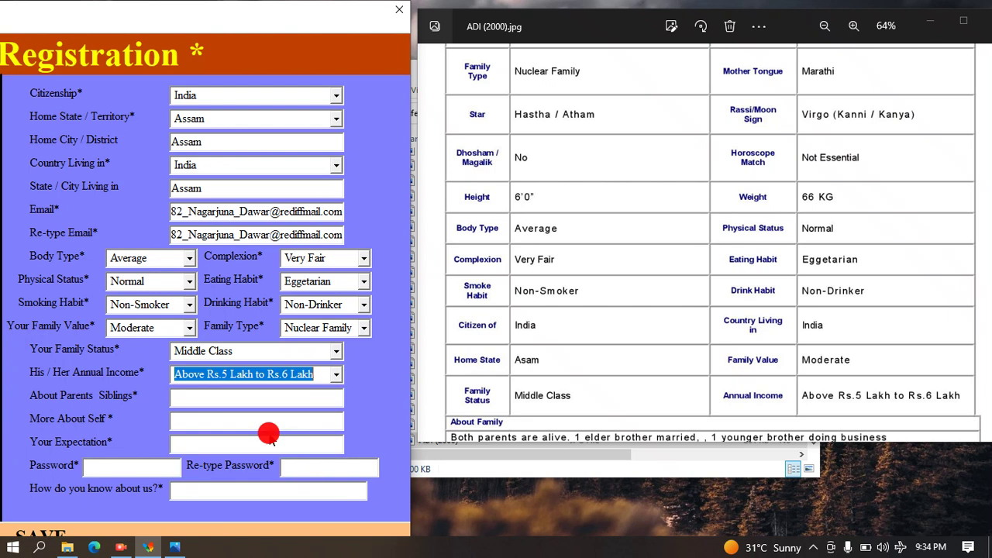
left_click_drag(664, 251, 638, 138)
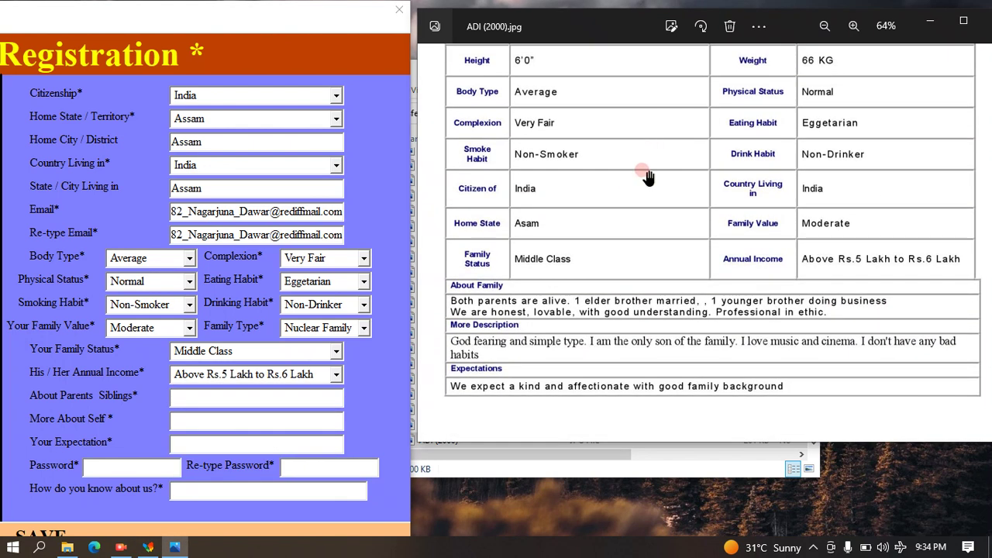
In About Parents Siblings, type 'Both parents are alive. 1 elder brother married, 1 younger brother'.
left_click(335, 400)
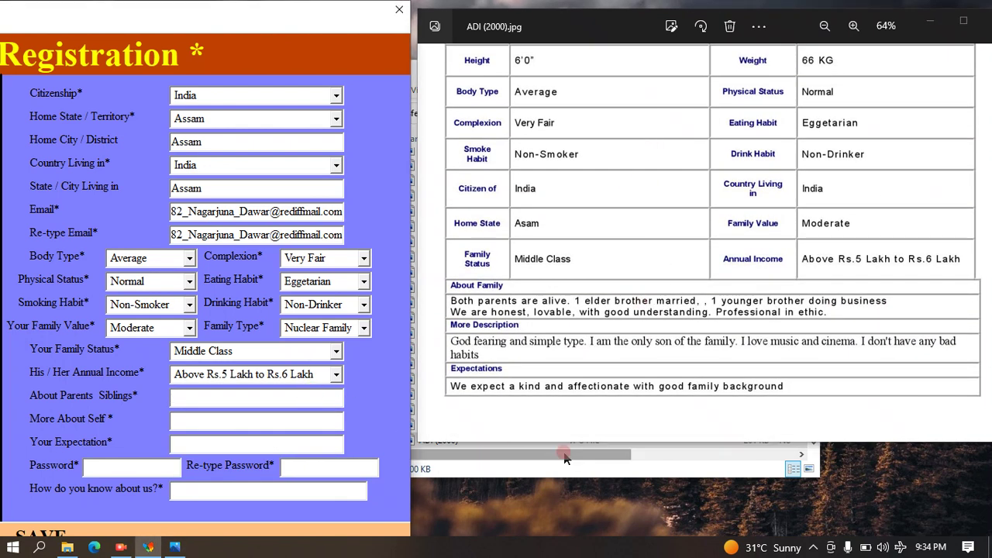
type("B")
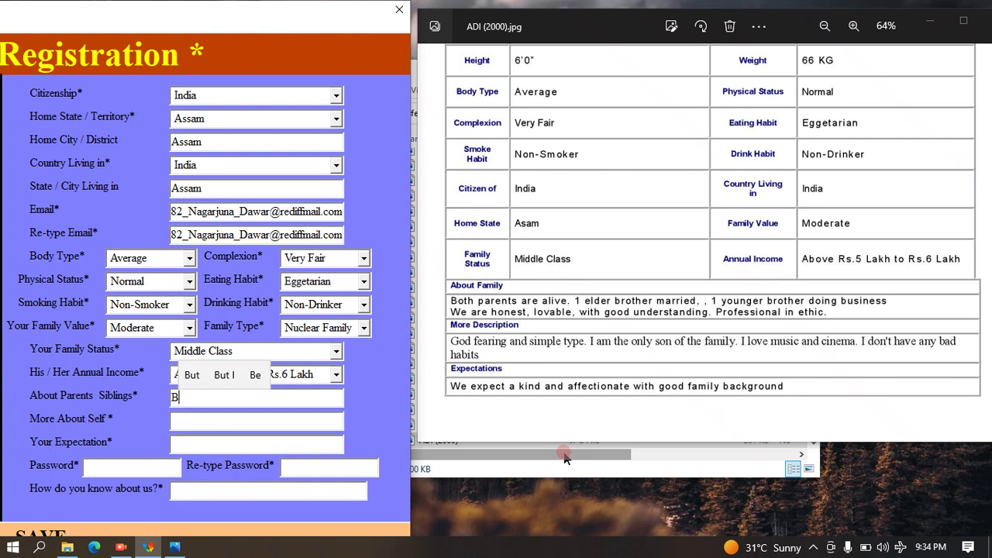
type("oth")
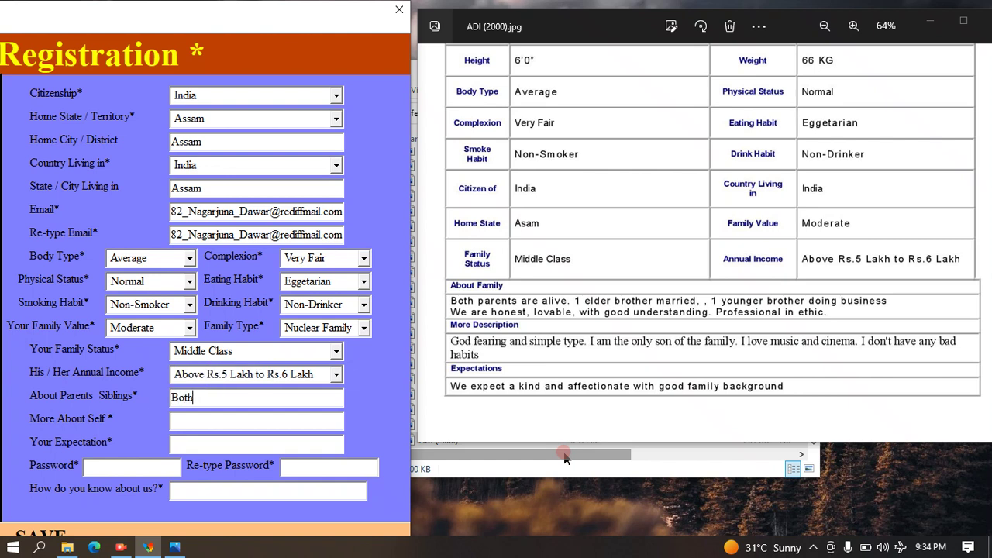
type(" parents")
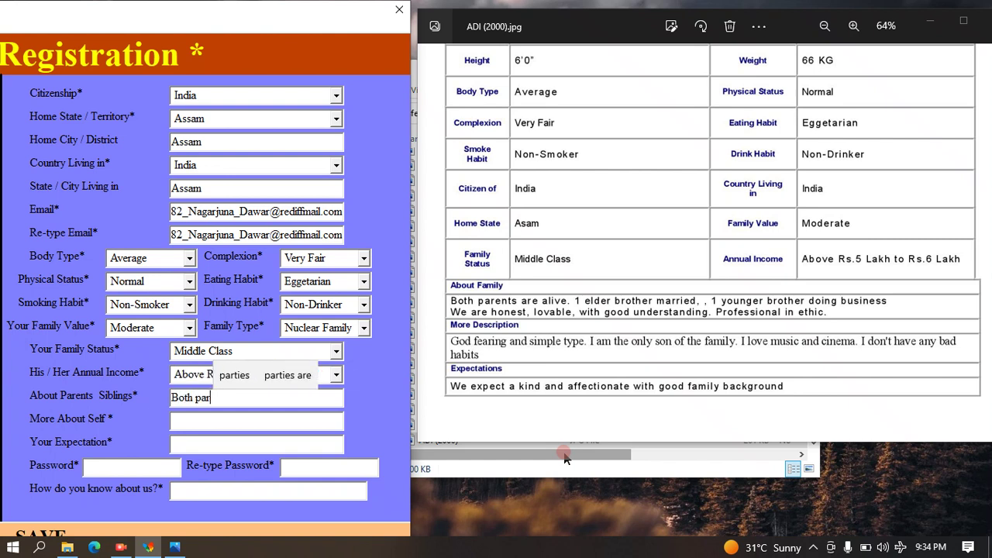
type("are l")
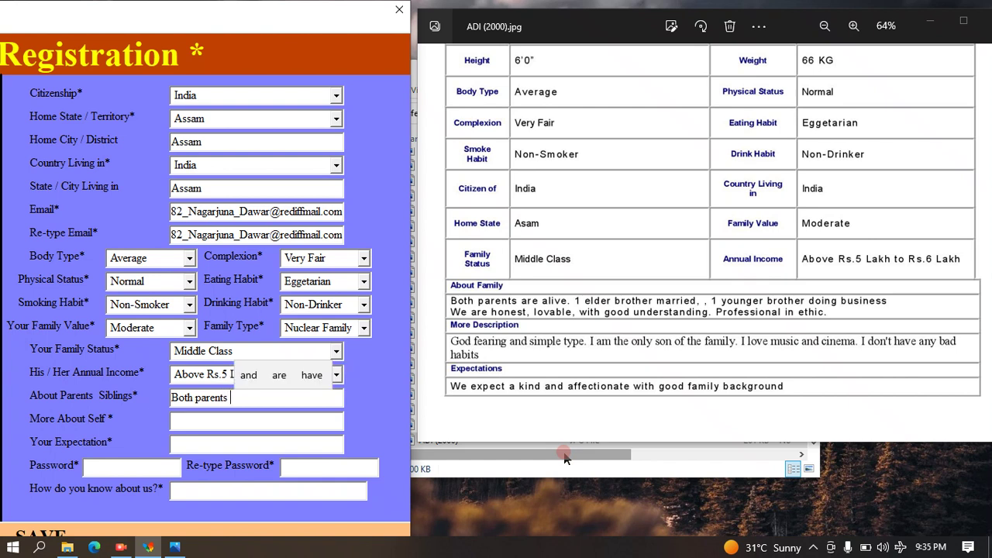
key("BackSpace")
type("aliv")
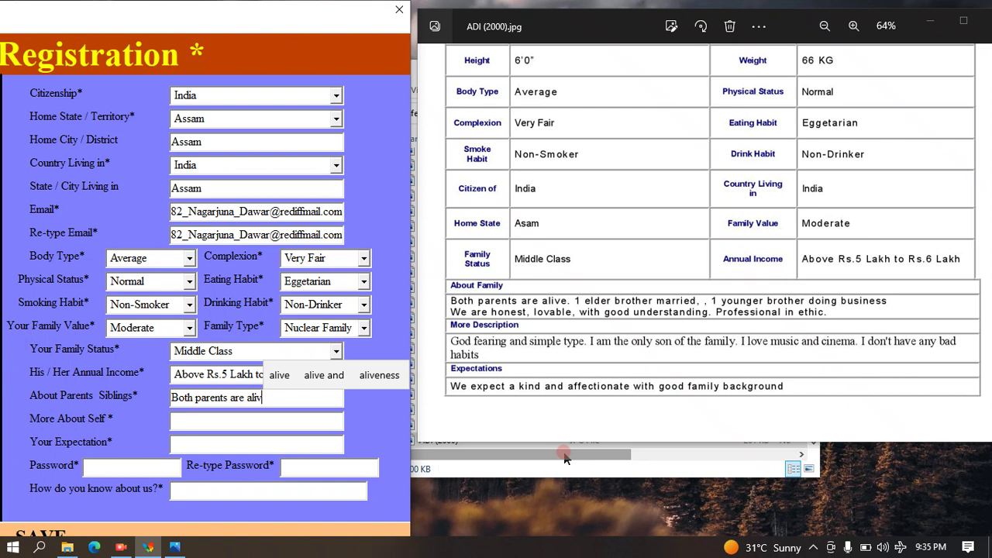
type("e. 1 el")
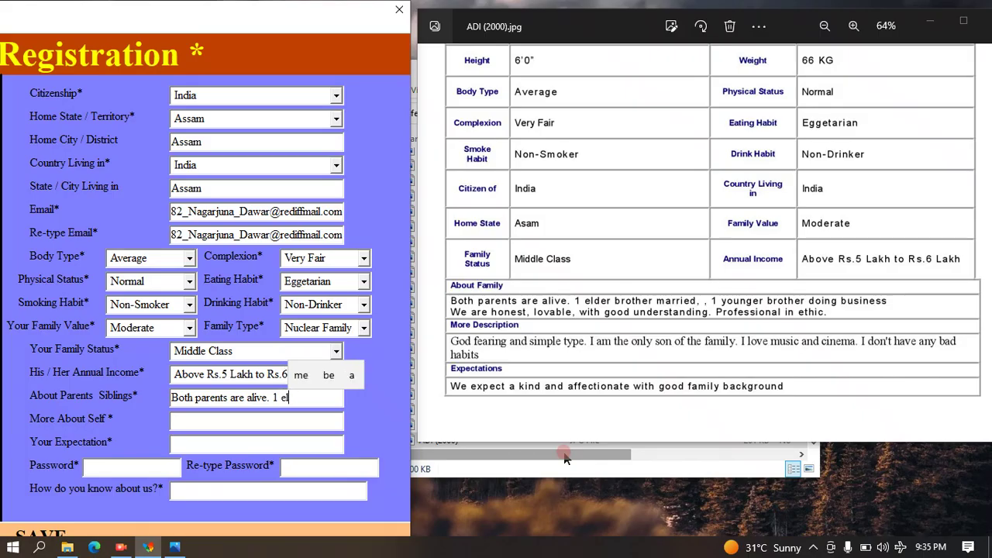
type("ders")
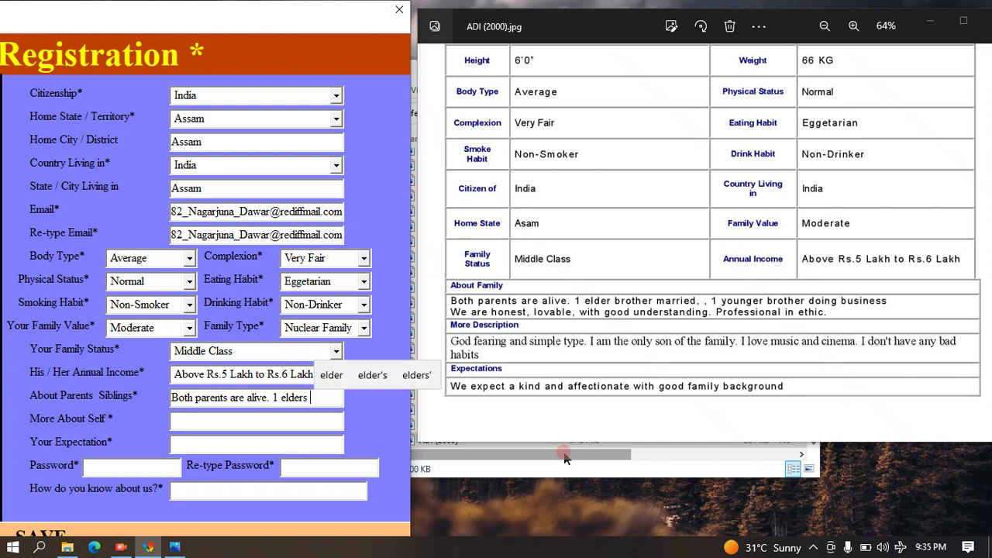
type(" brother")
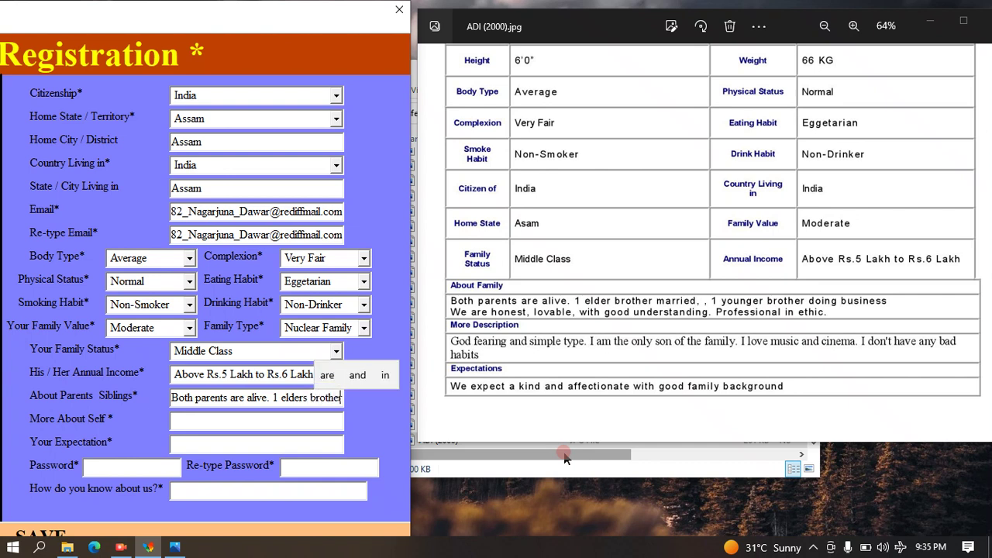
type(" married.")
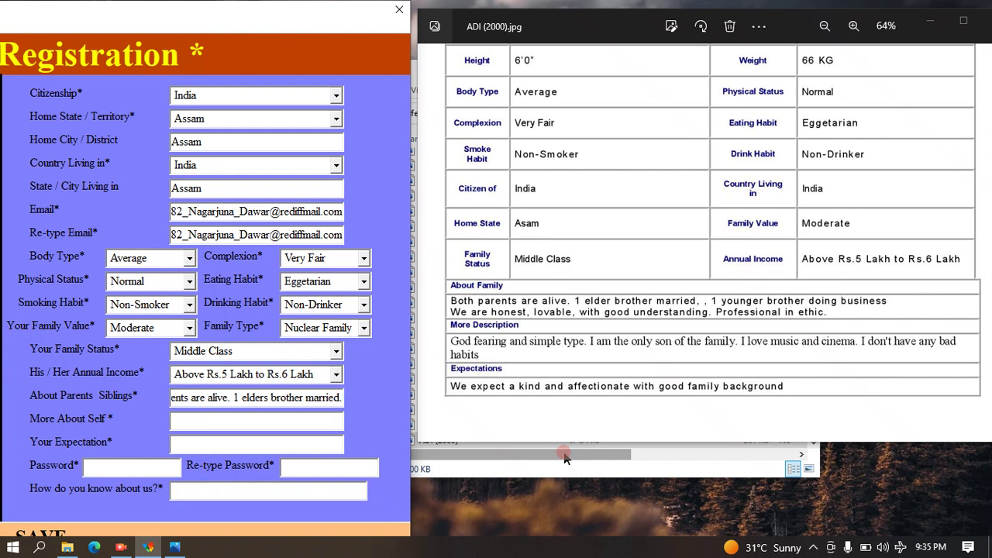
key("BackSpace")
type(",")
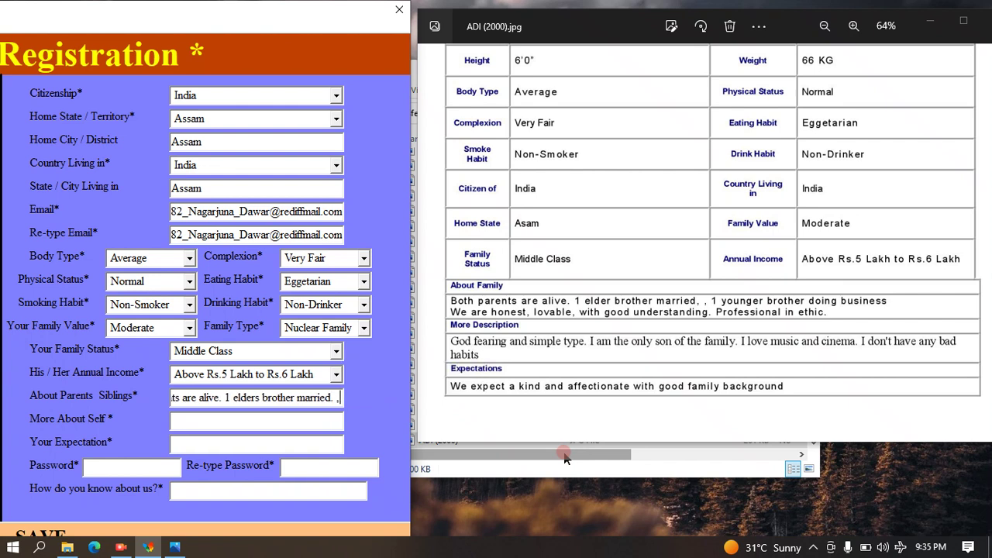
type(" 1 you")
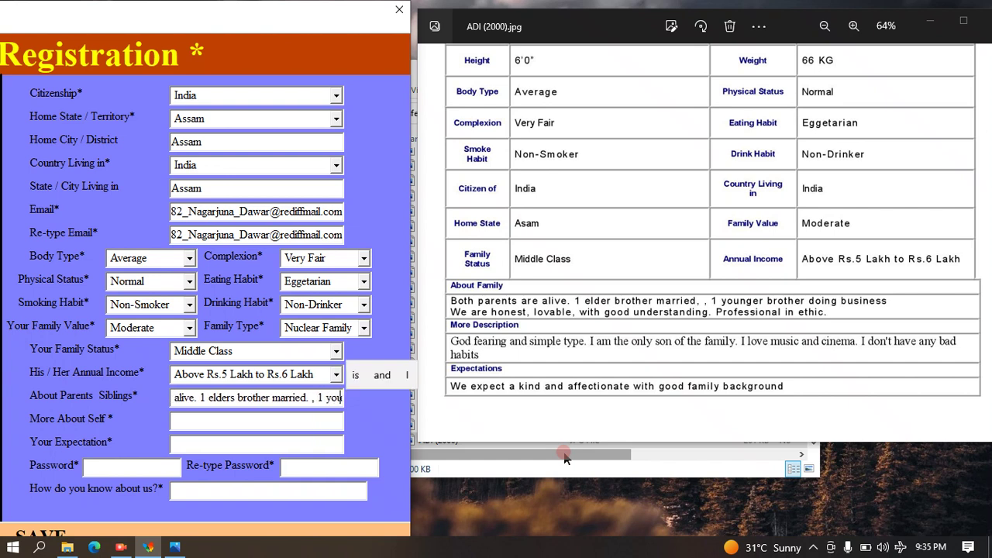
type(" nger brohe")
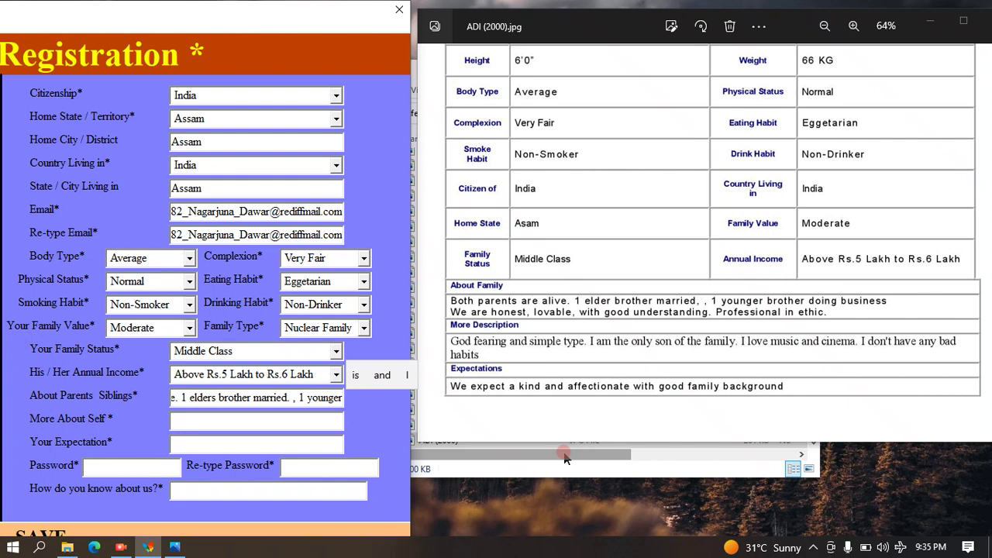
Continue with 'doing business We are honest, lovable, with good understanding. Professional in ethic.'.
key("BackSpace")
key("BackSpace")
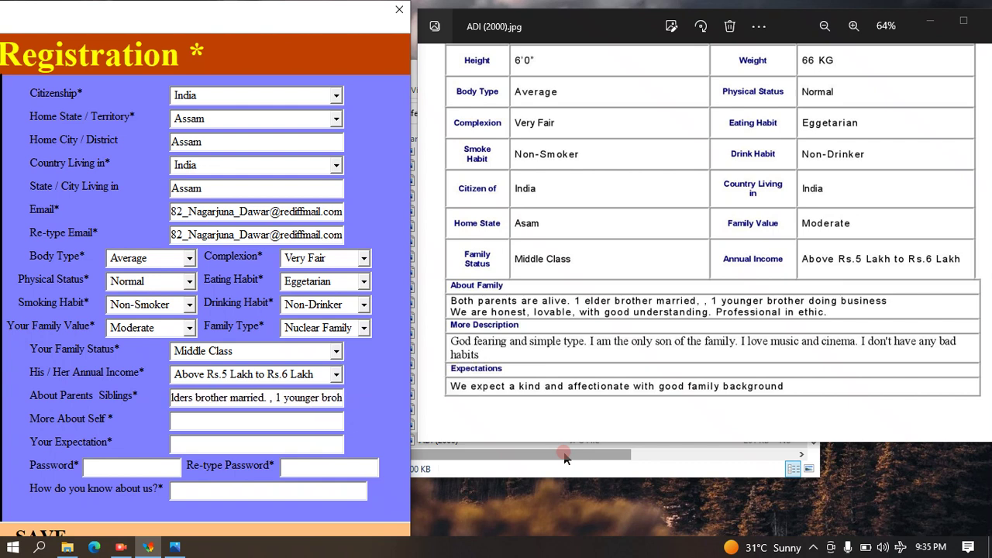
type("tehr")
key("BackSpace")
key("BackSpace")
key("BackSpace")
key("BackSpace")
type("ther")
type(" d")
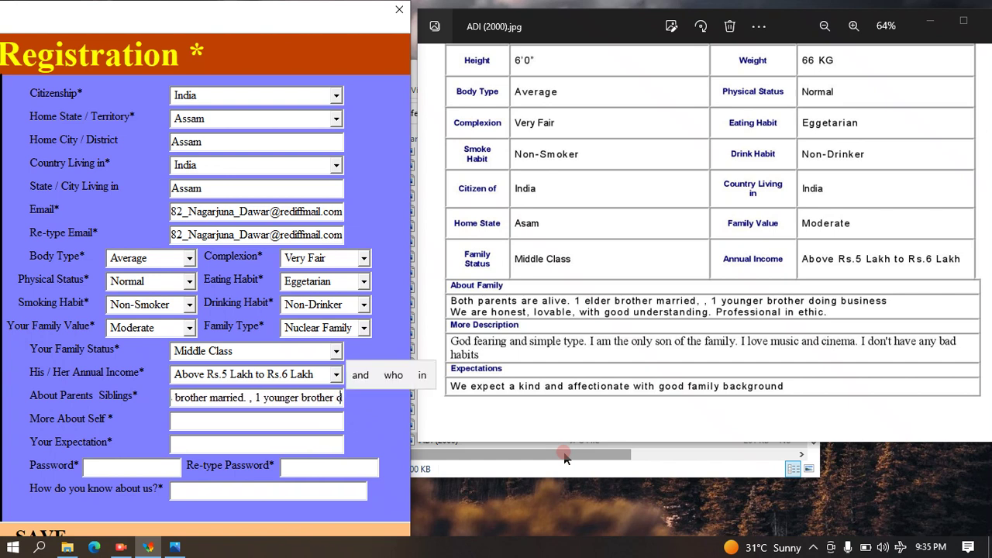
type("oing bus")
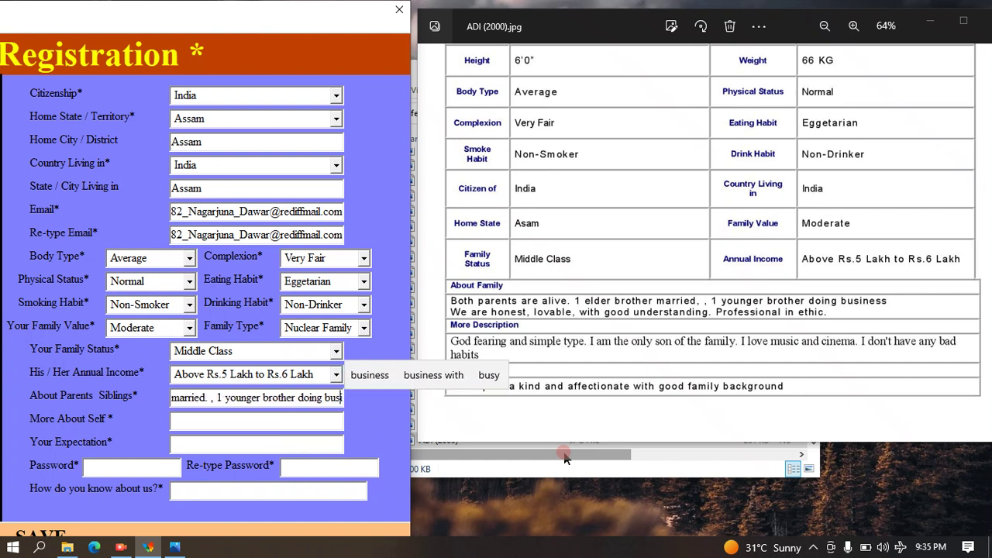
type("iness We a")
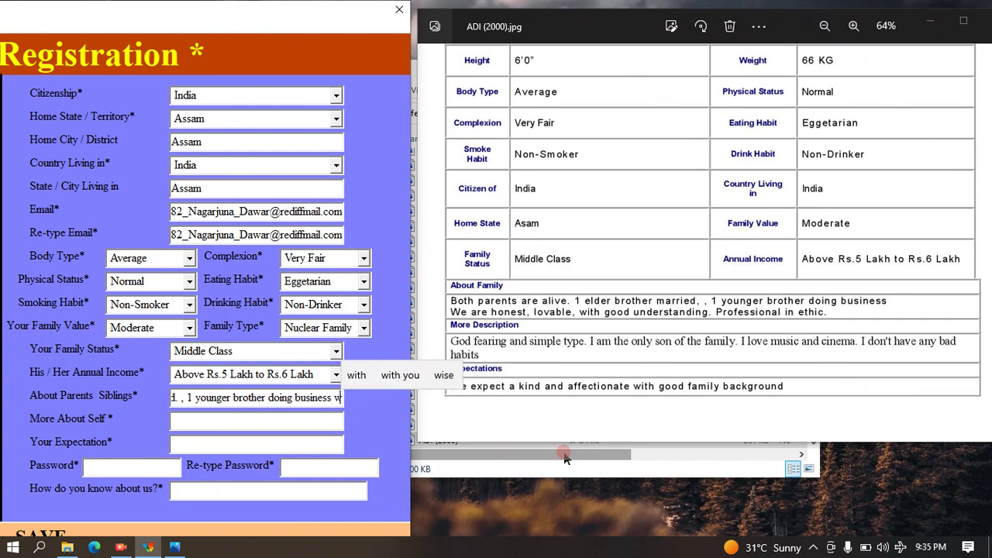
type("re")
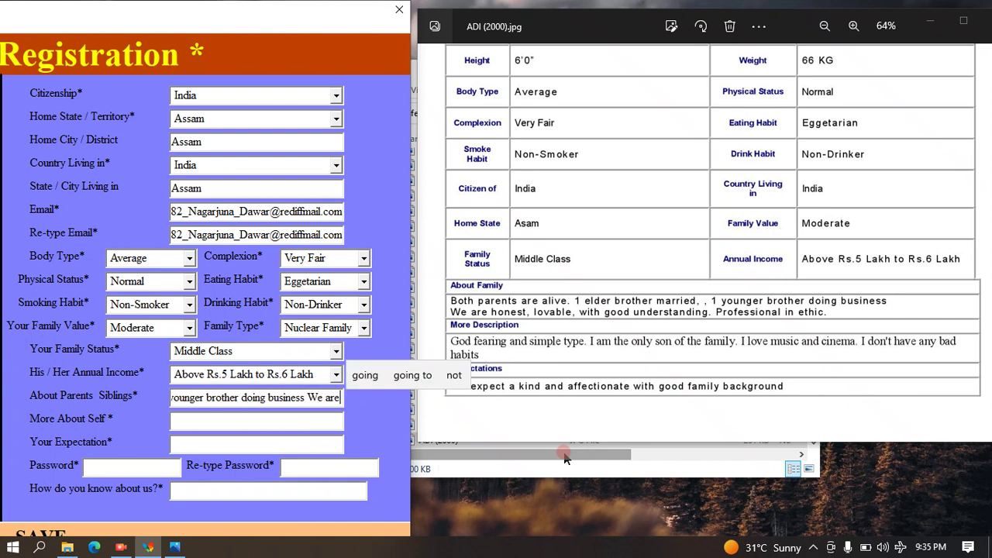
type(" hones")
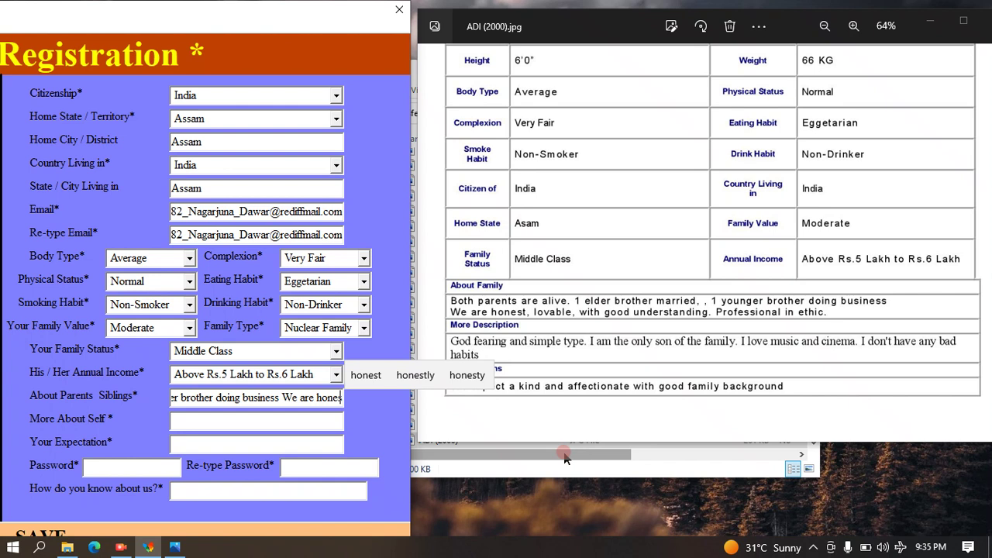
type("t,")
type(" lo")
type("ve")
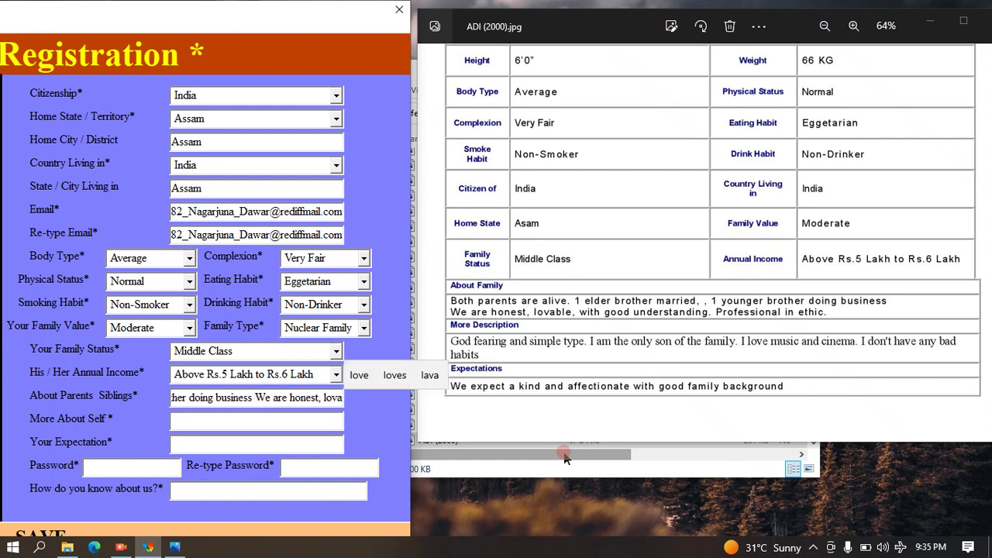
key("BackSpace")
type("able")
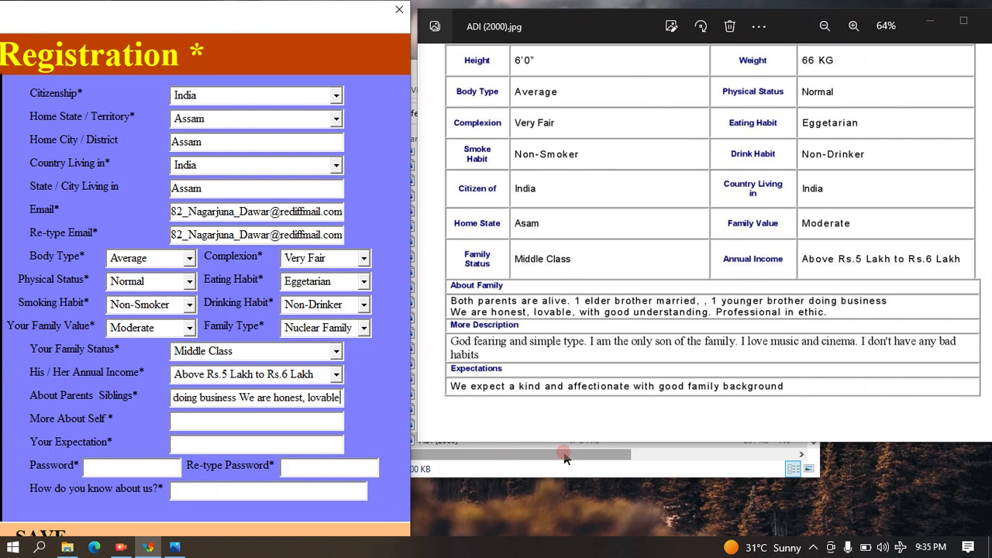
type(", ")
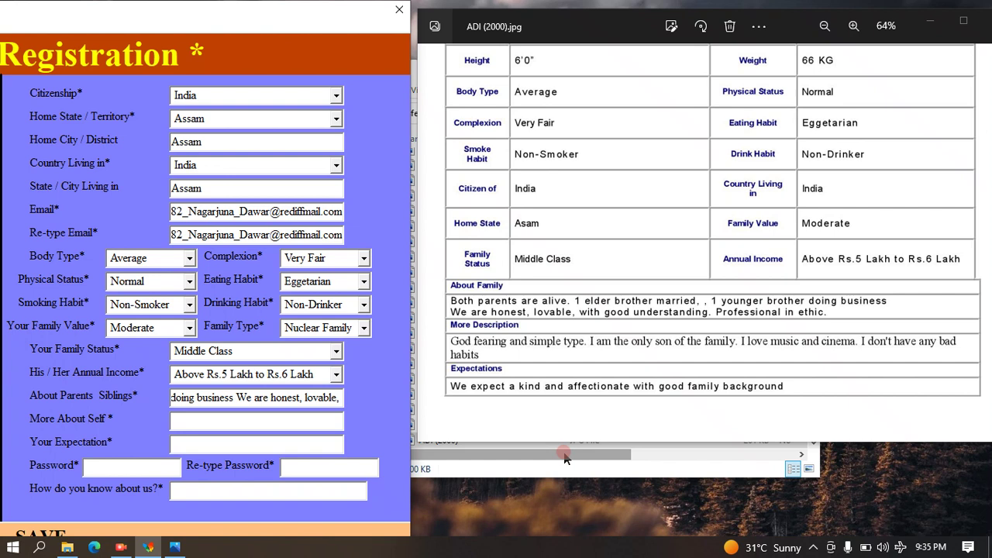
type("with")
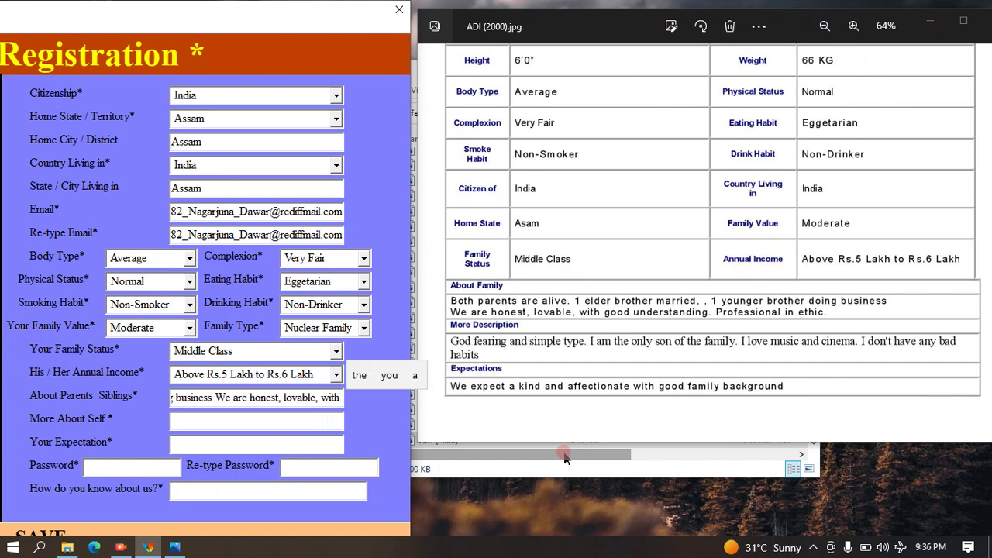
type(" good understan")
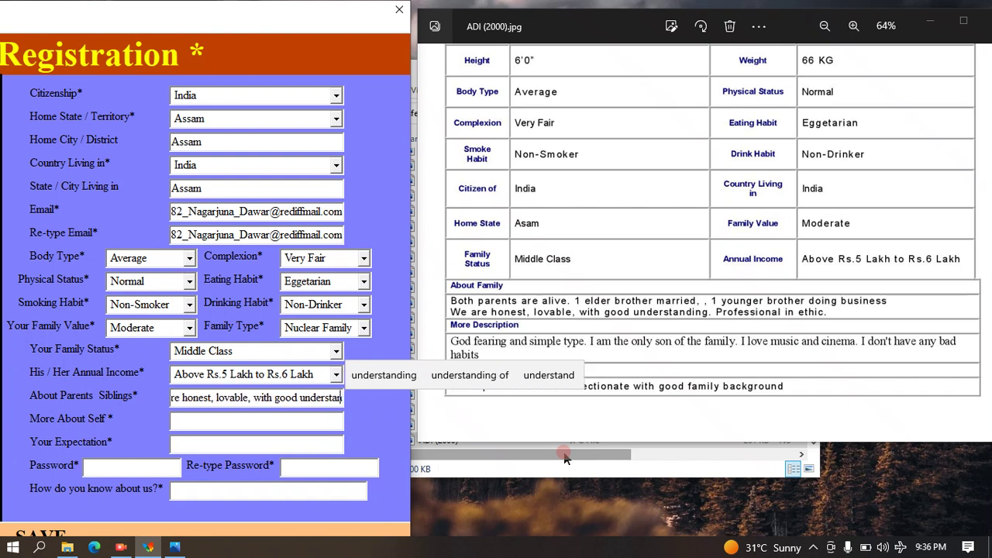
type("ding")
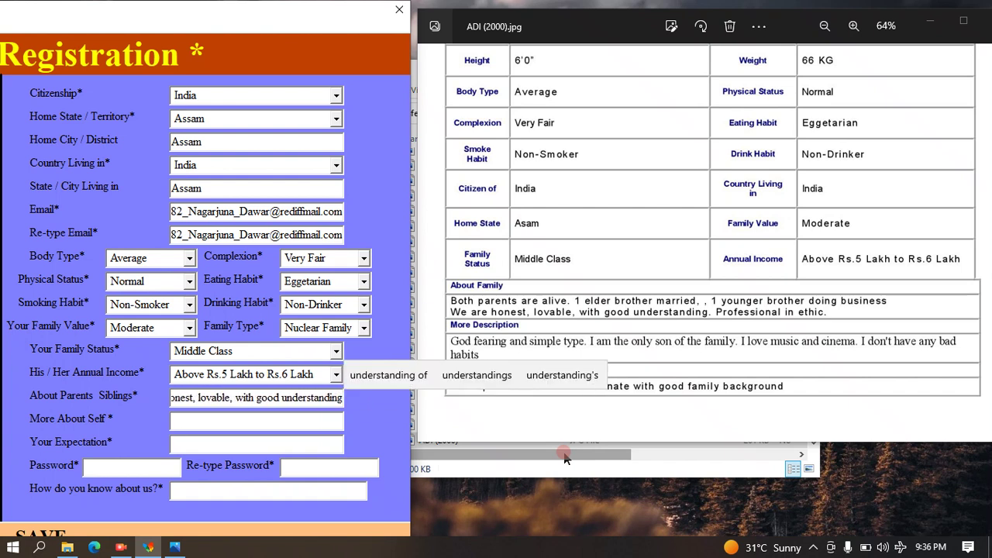
type(". Professio")
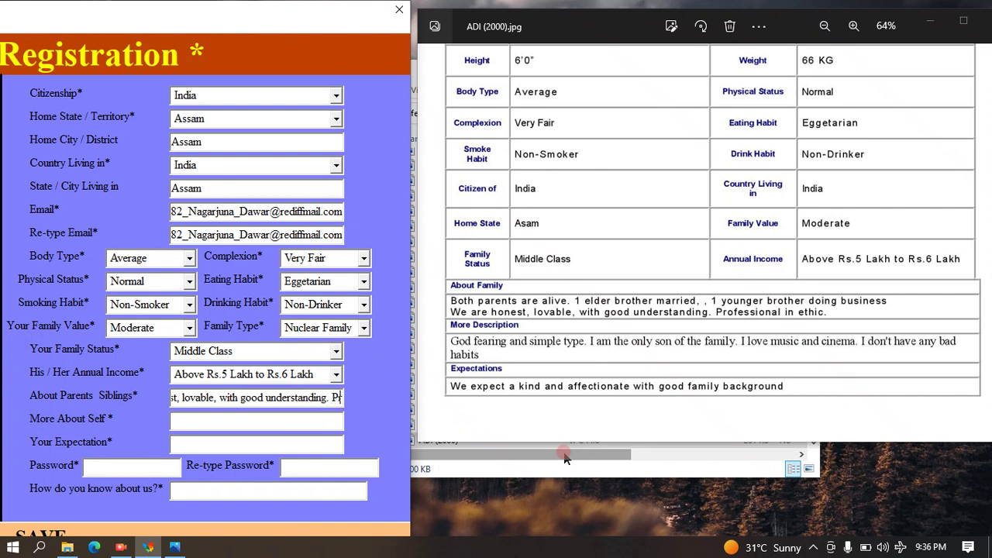
type("nal")
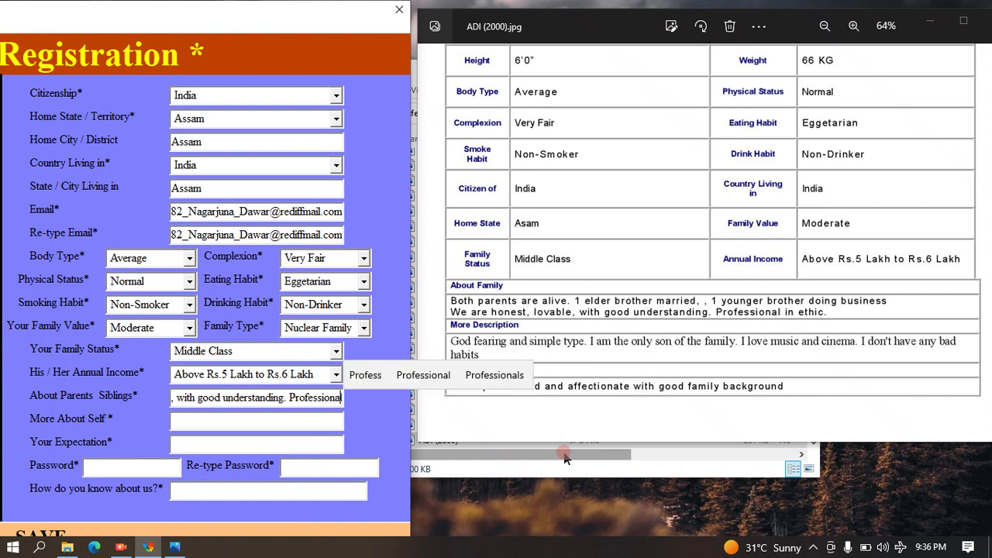
type(" in et")
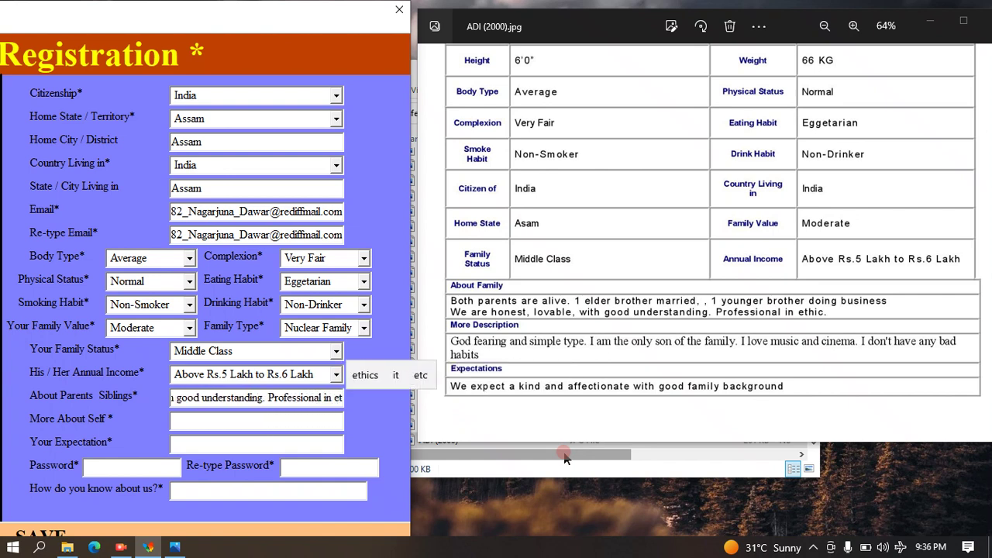
type("hic.")
In More About Self, enter 'God fearing and simple type. I am the only son… music and cinema. I don't have any bad habits'.
key("Tab")
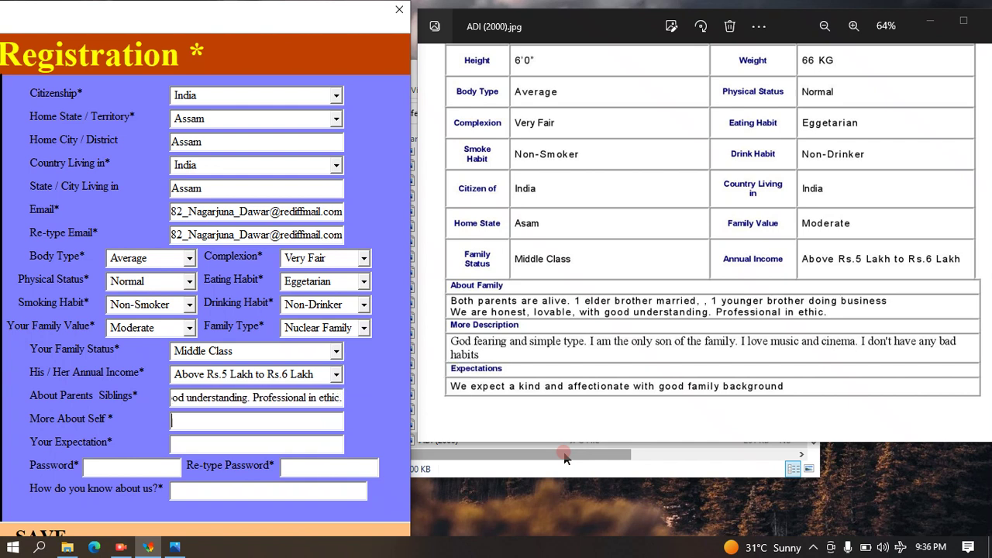
type("God fe")
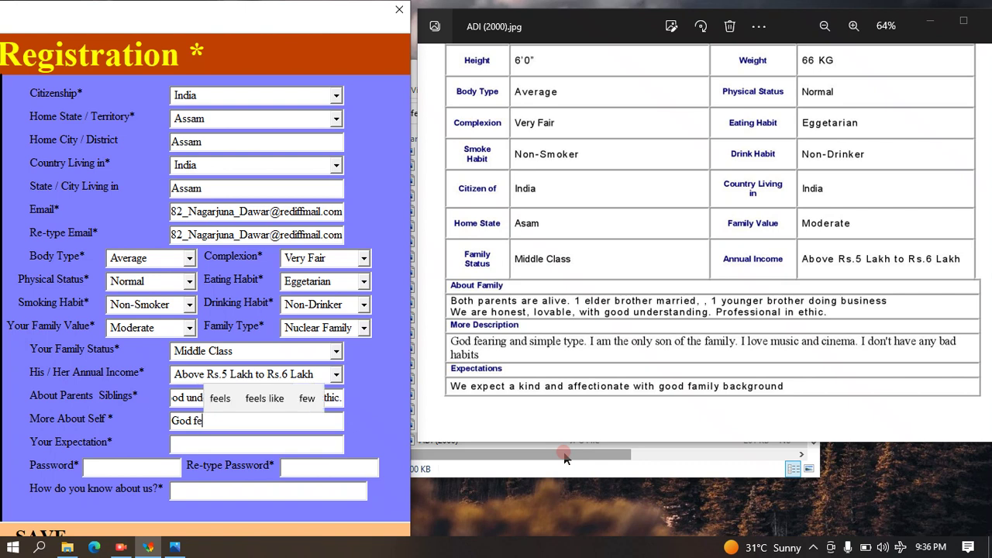
type("aring and simple")
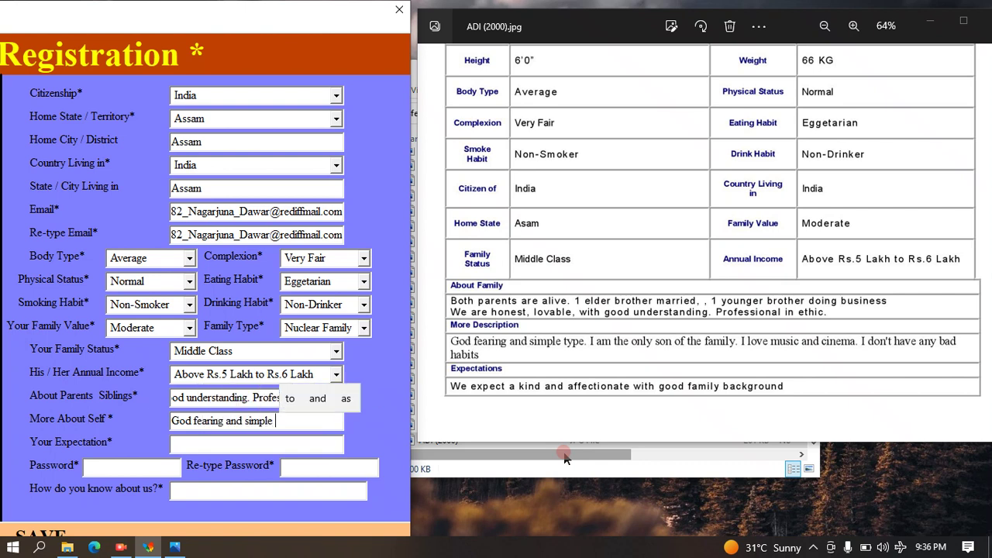
type(" type. I am the only so")
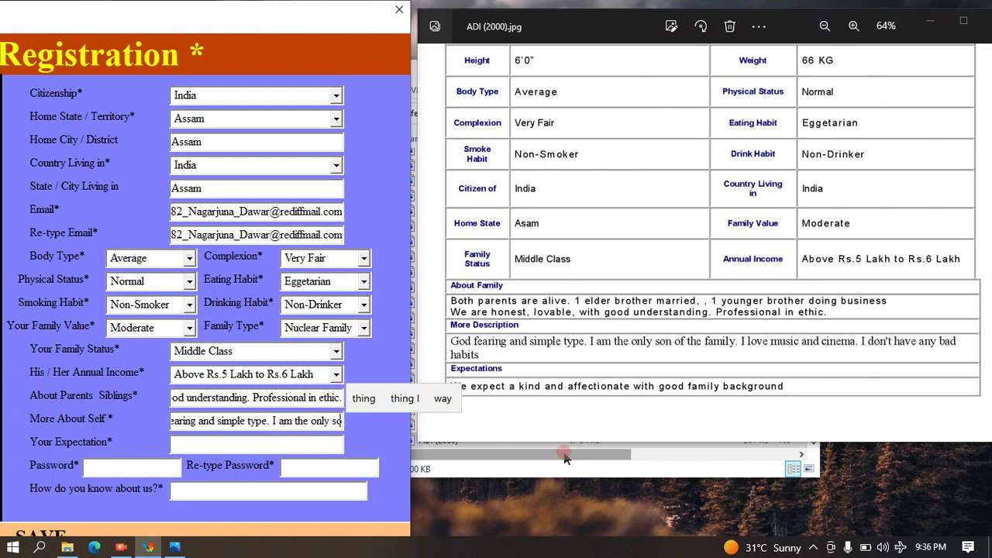
type("ng")
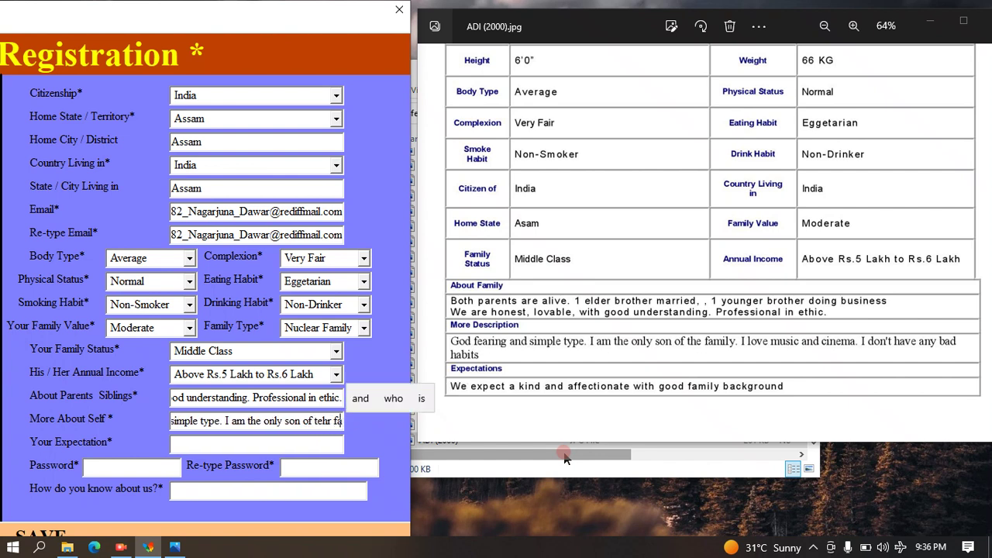
key("BackSpace")
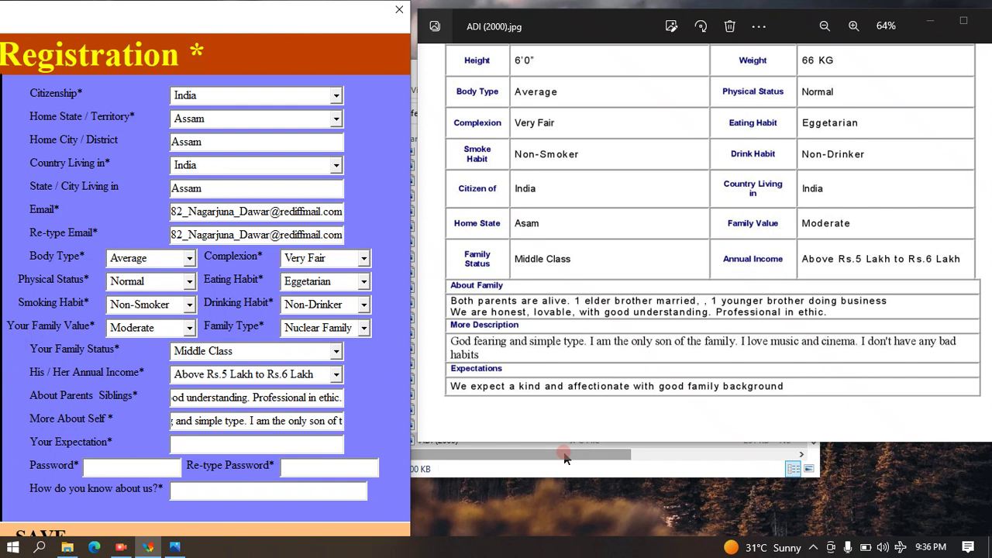
type("family")
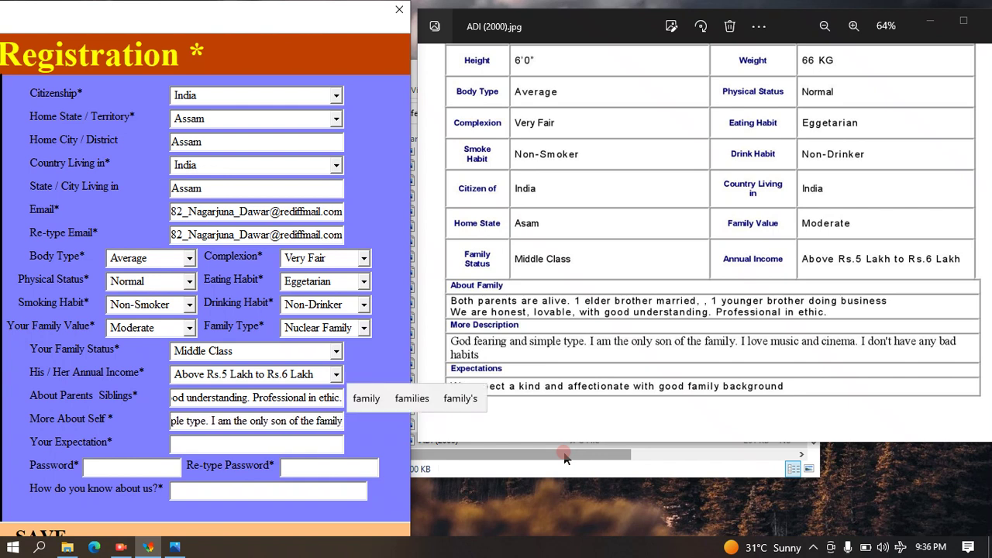
type(" music and cinema. I don")
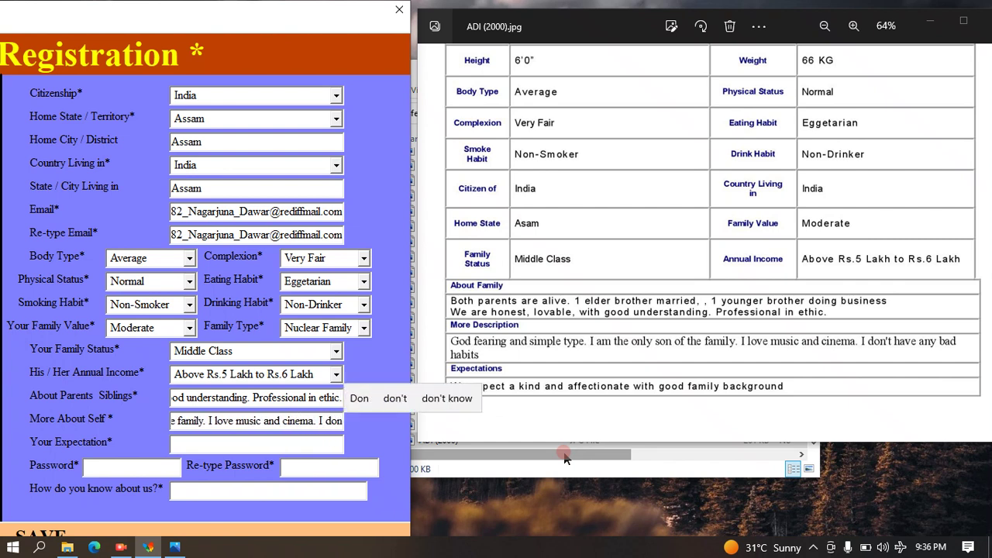
type(";t")
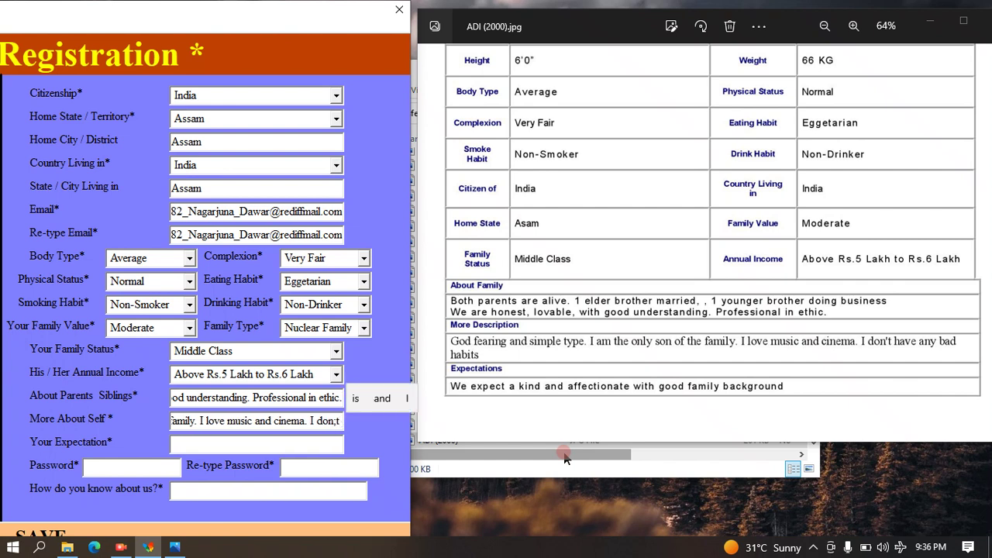
key("BackSpace")
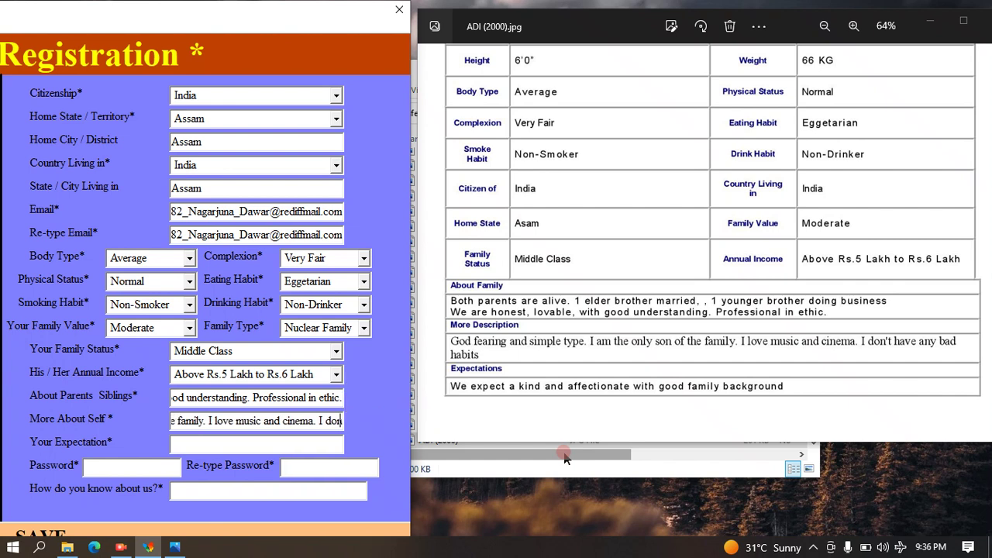
type("'t")
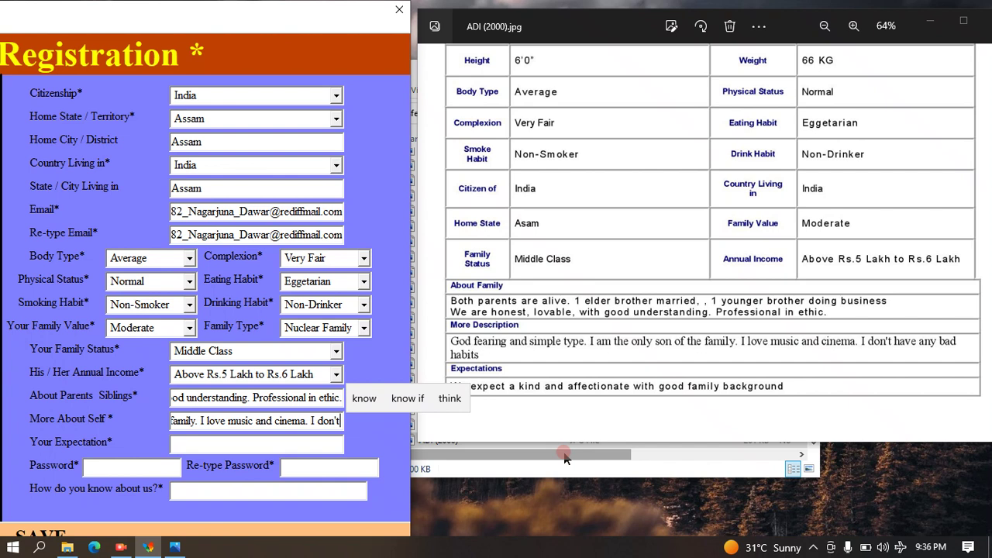
type(" have any ba")
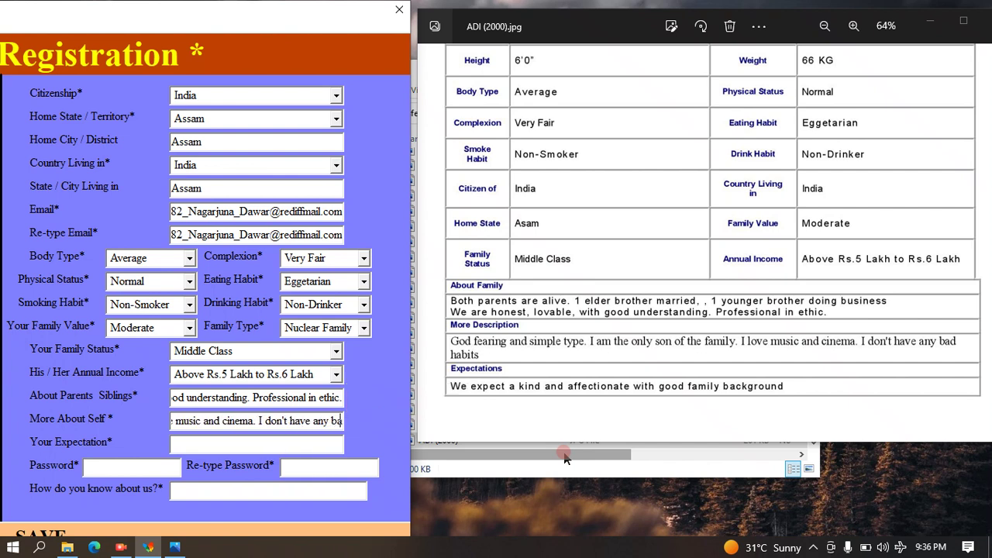
type("d habi")
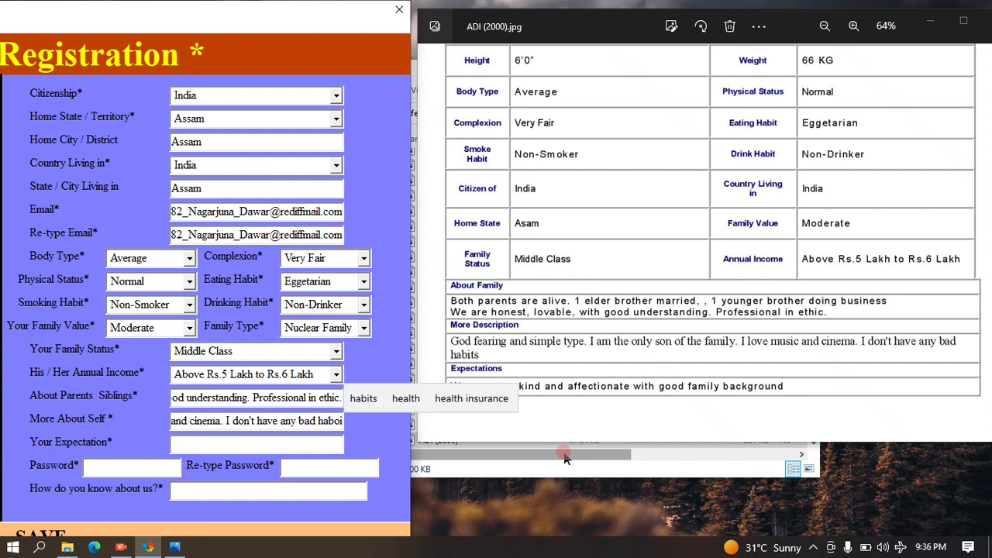
type("ts")
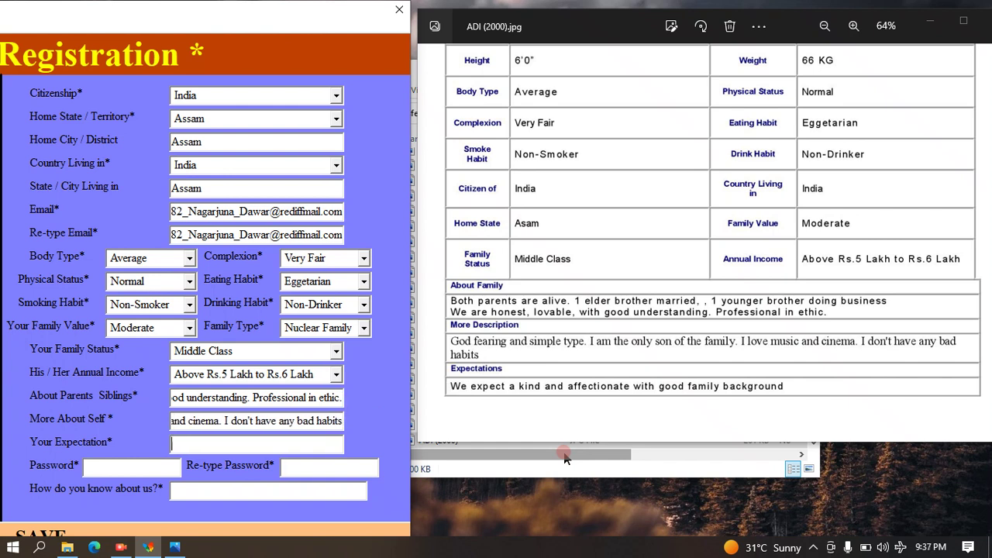
type("We expect ")
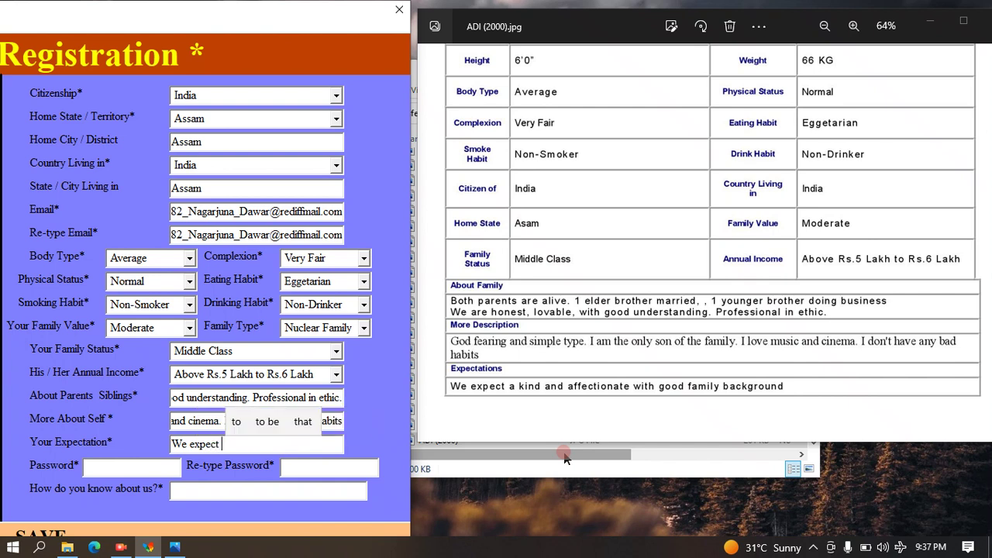
type("a kind and affectionate with")
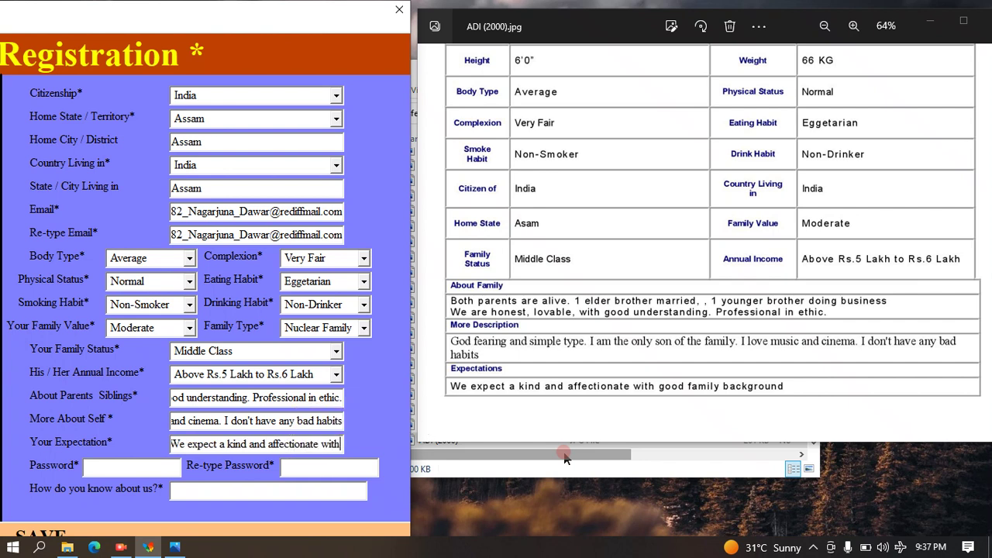
type(" good fa")
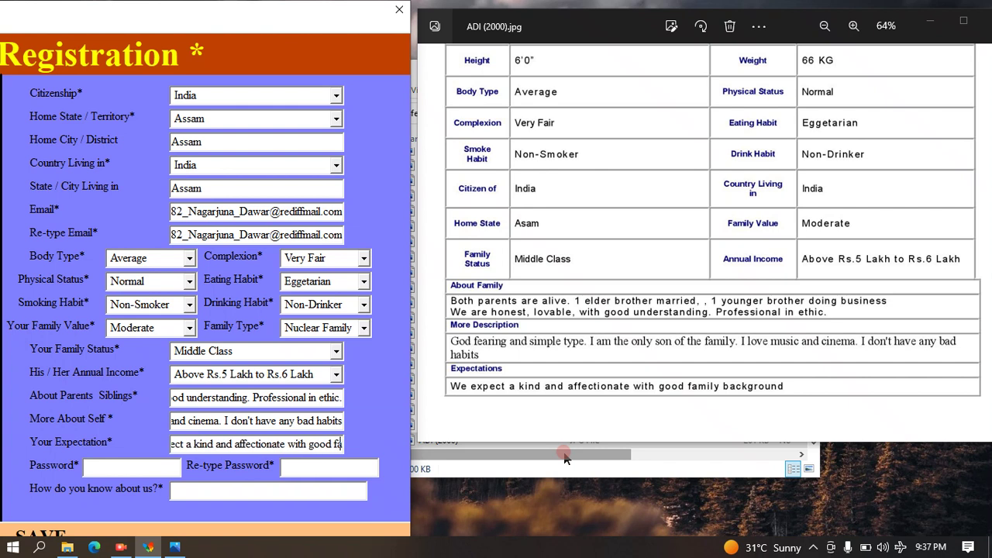
type("mily backg")
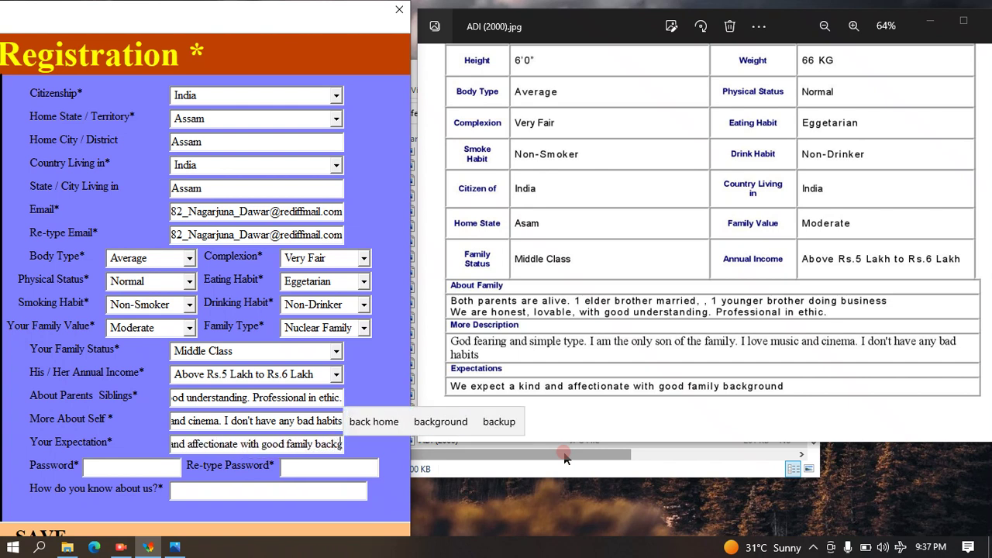
type("round")
Finish Your Expectation and pan the profile image back to its top.
key("Tab")
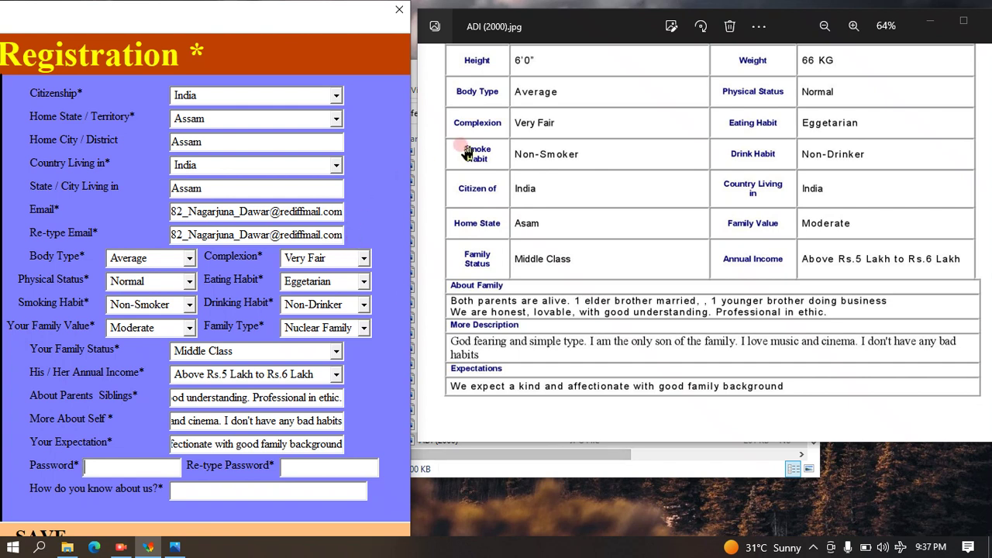
left_click_drag(496, 102, 586, 493)
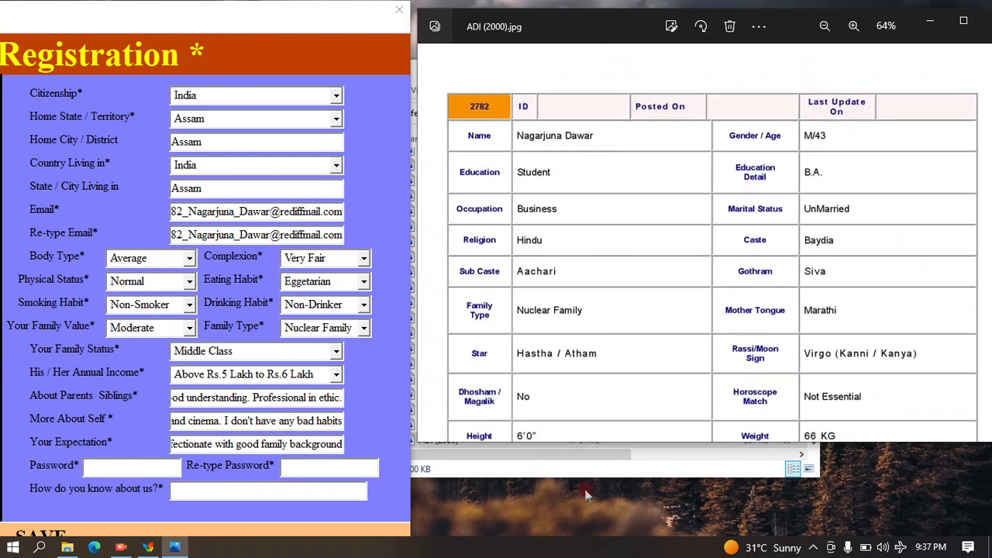
Enter the account password in both Password and Re-type Password.
left_click(108, 468)
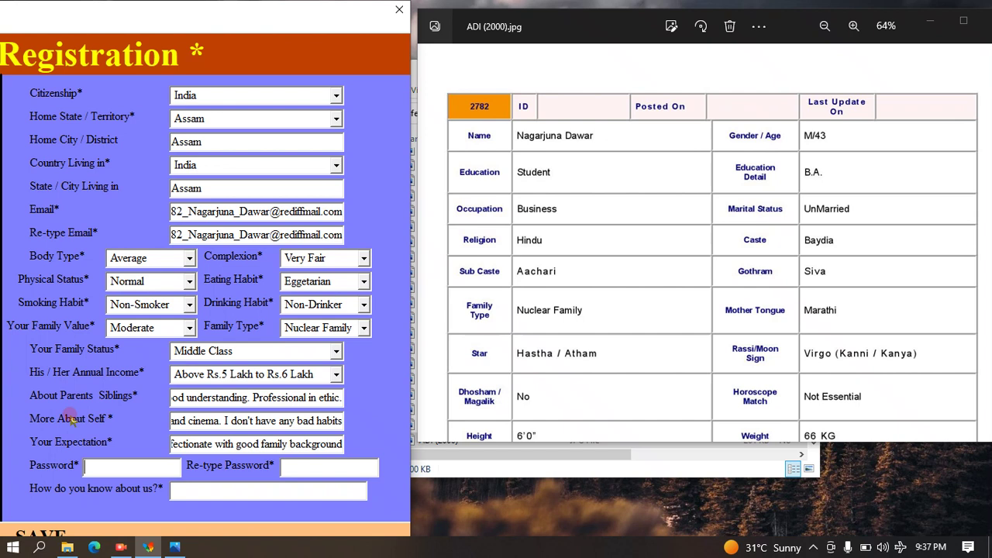
type("*************")
key("Tab")
type("*********")
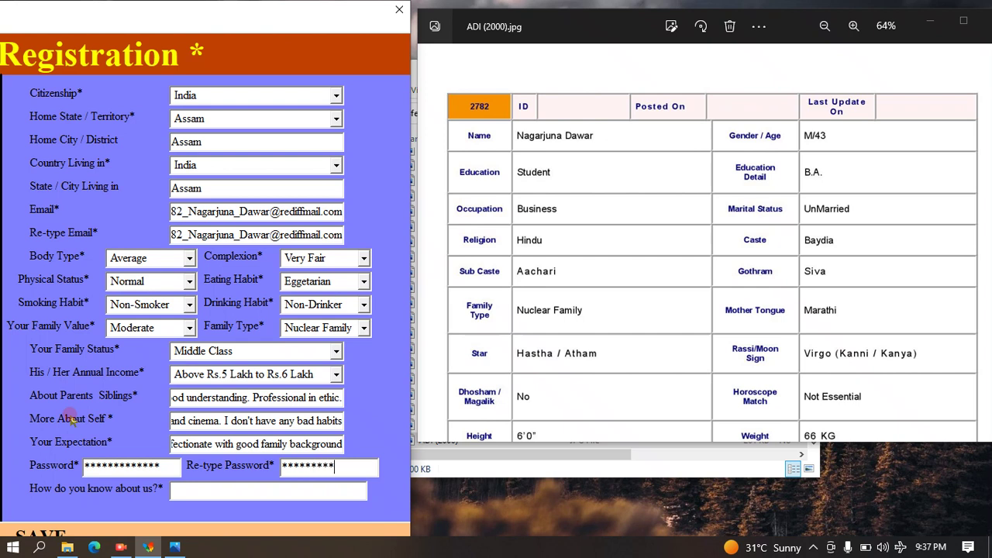
type("****")
key("Tab")
key("BackSpace")
Answer 'How do you know about us?' with 'Social Media Platform'.
type("Sc")
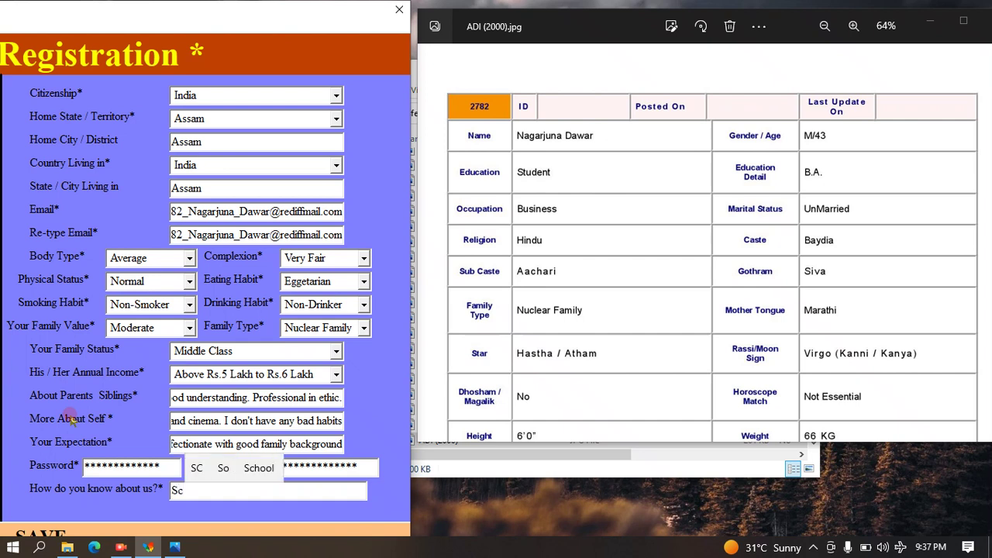
key("BackSpace")
key("BackSpace")
type("S")
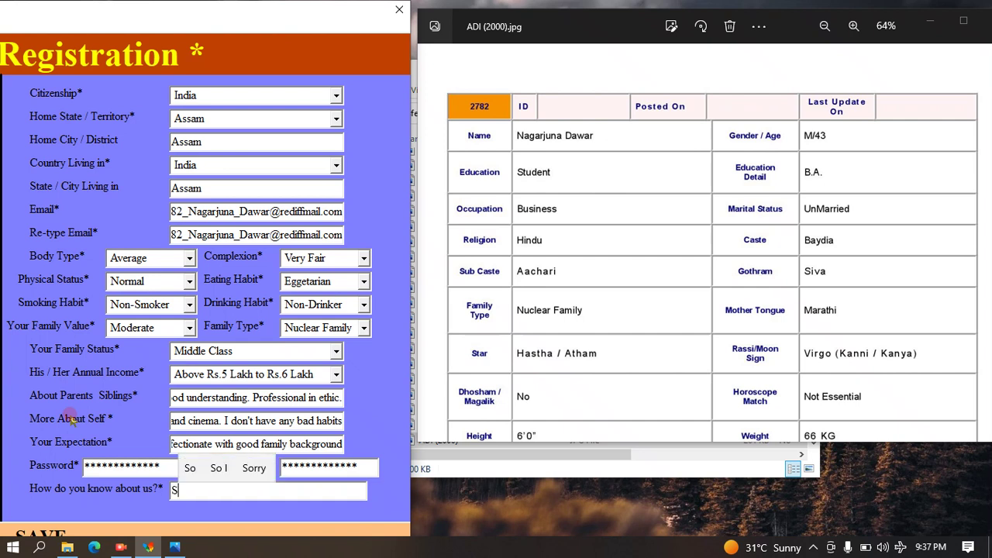
type("ocial Media ")
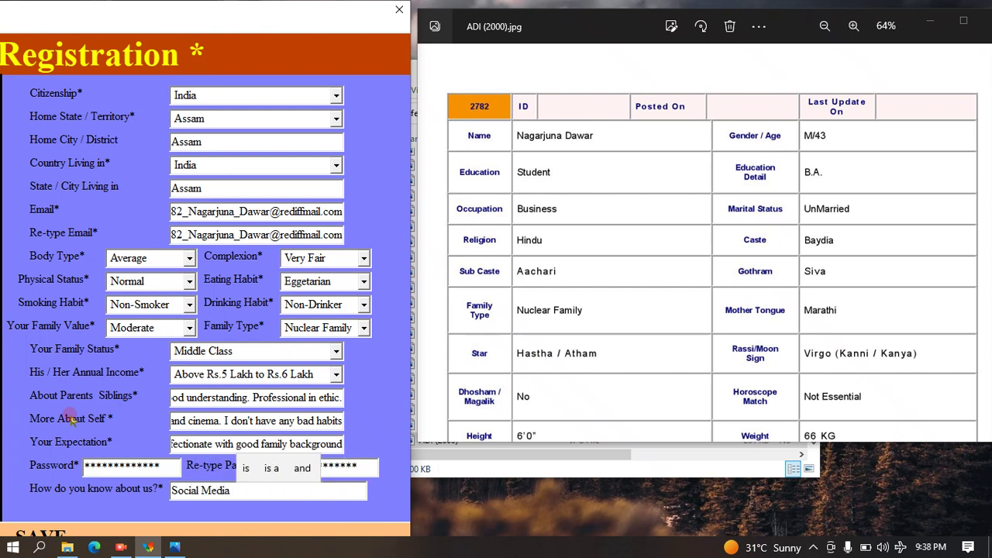
type("Plat")
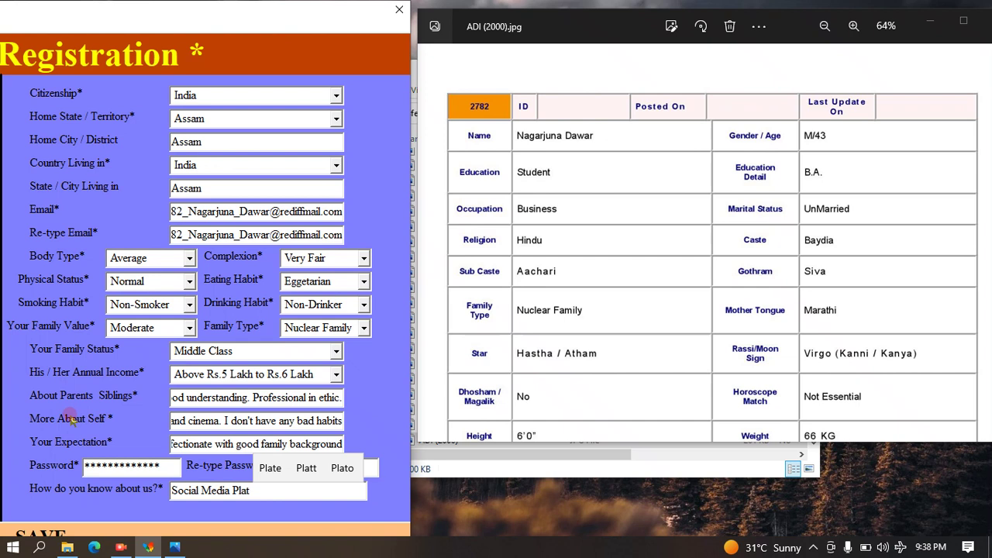
type("form")
key("BackSpace")
key("BackSpace")
key("BackSpace")
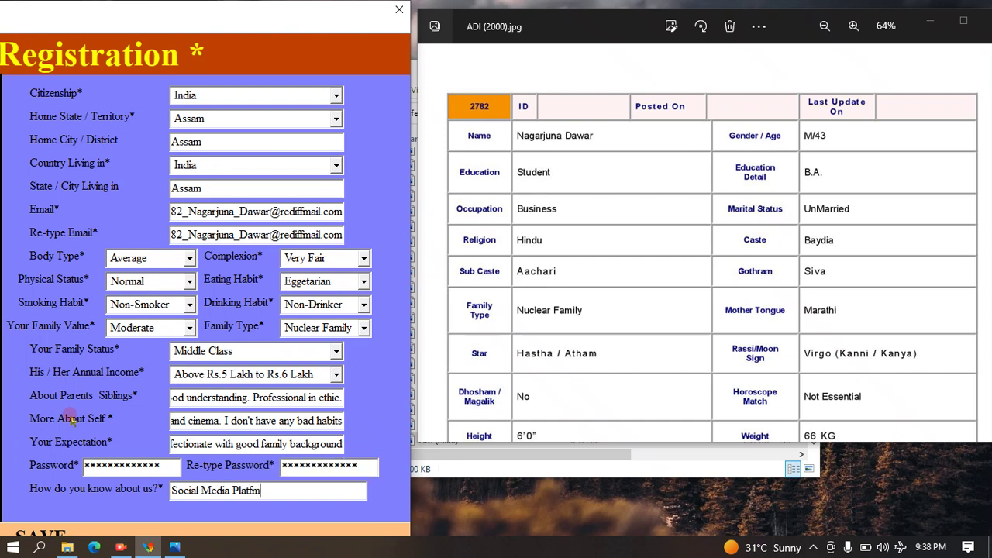
type("orm'")
key("BackSpace")
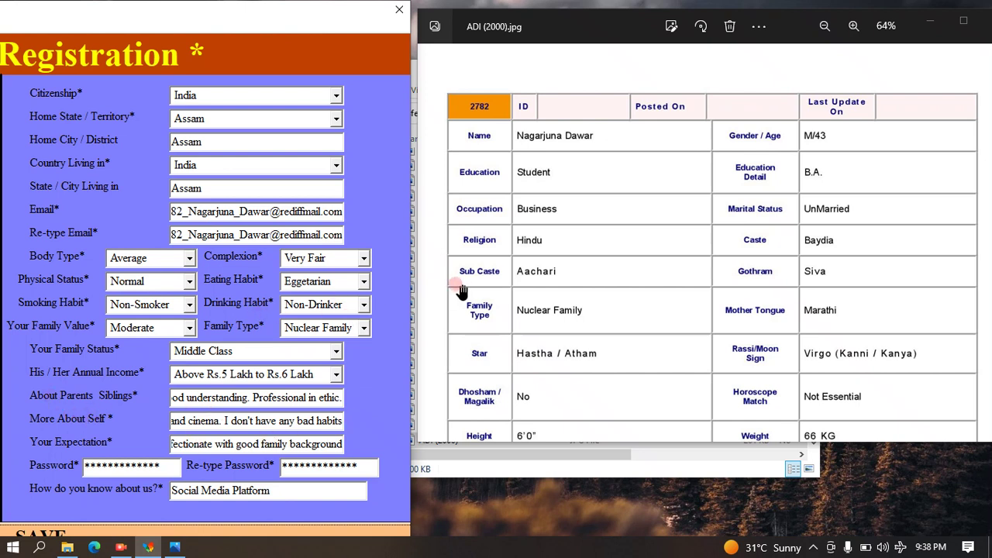
Save the record, dismiss the confirmation, and close the image viewer and registration form.
key("Return")
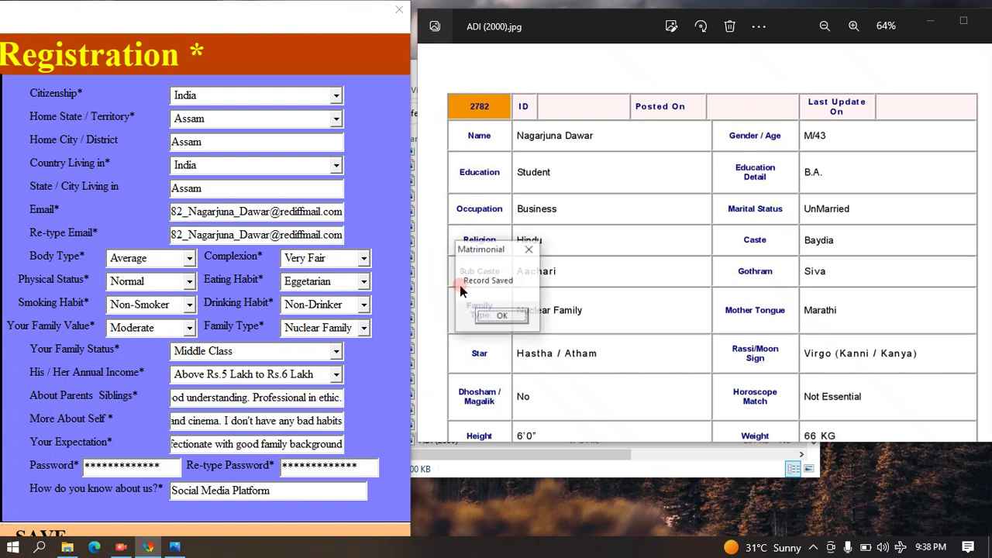
key("Return")
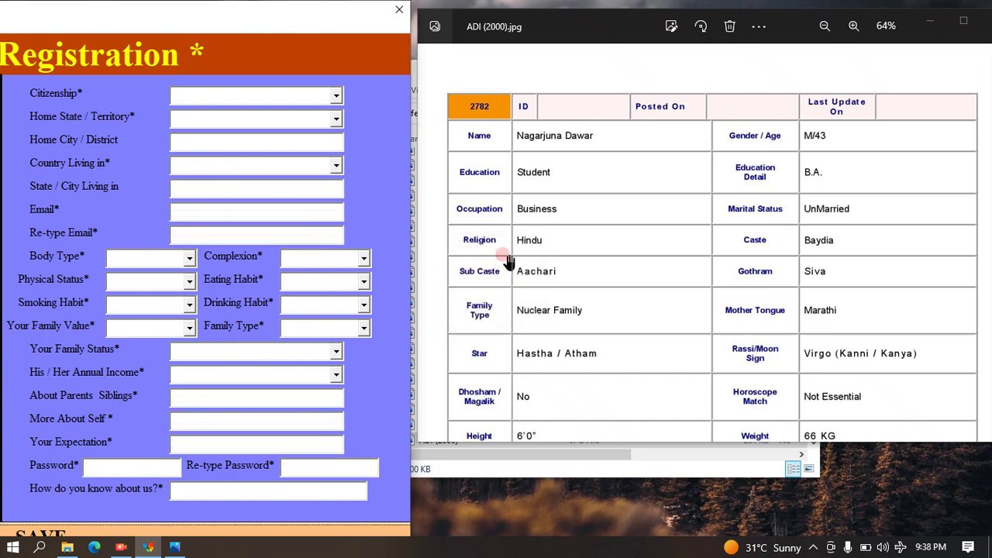
left_click_drag(575, 26, 414, 54)
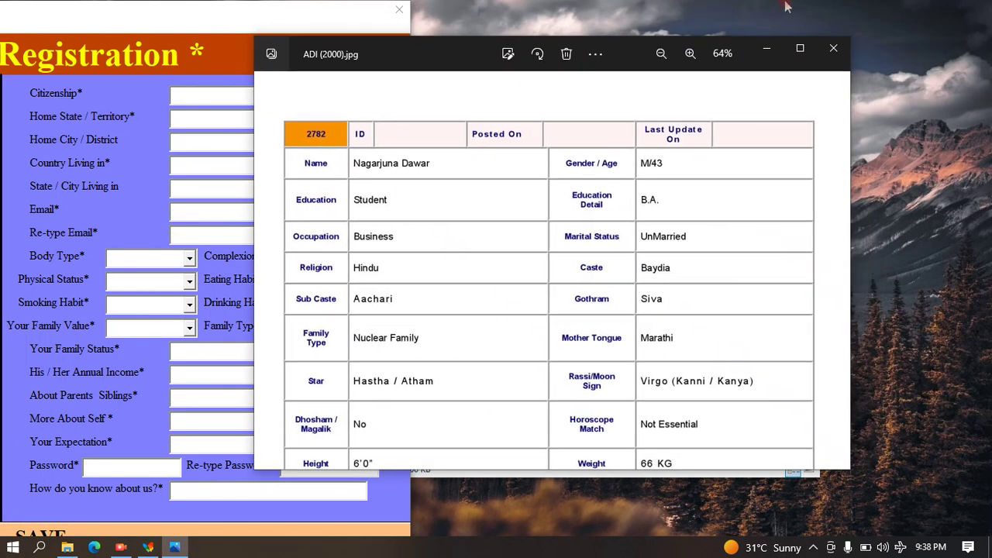
left_click(834, 48)
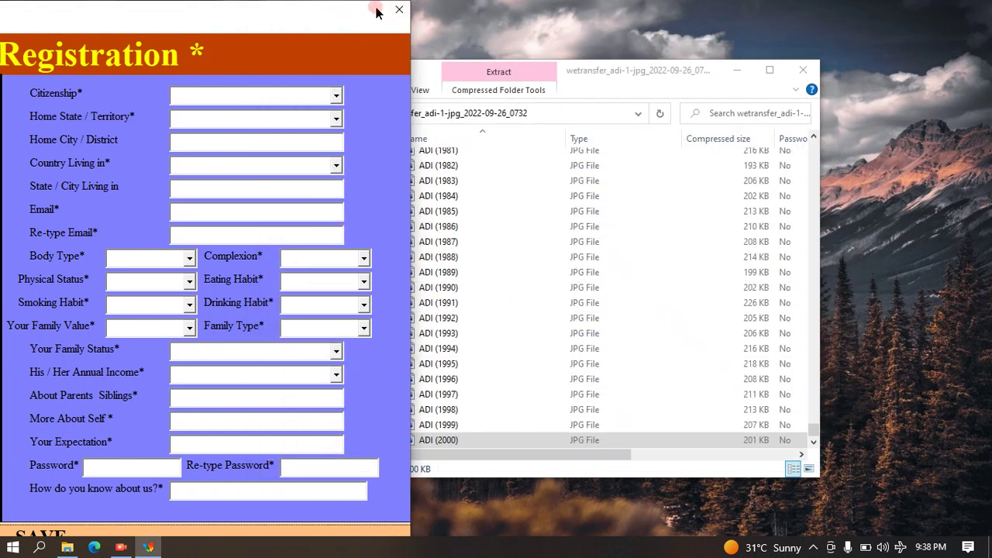
key("alt+F4")
Open File > Check Data, scroll to the last row showing record 2000, then close it.
left_click(368, 195)
left_click(403, 224)
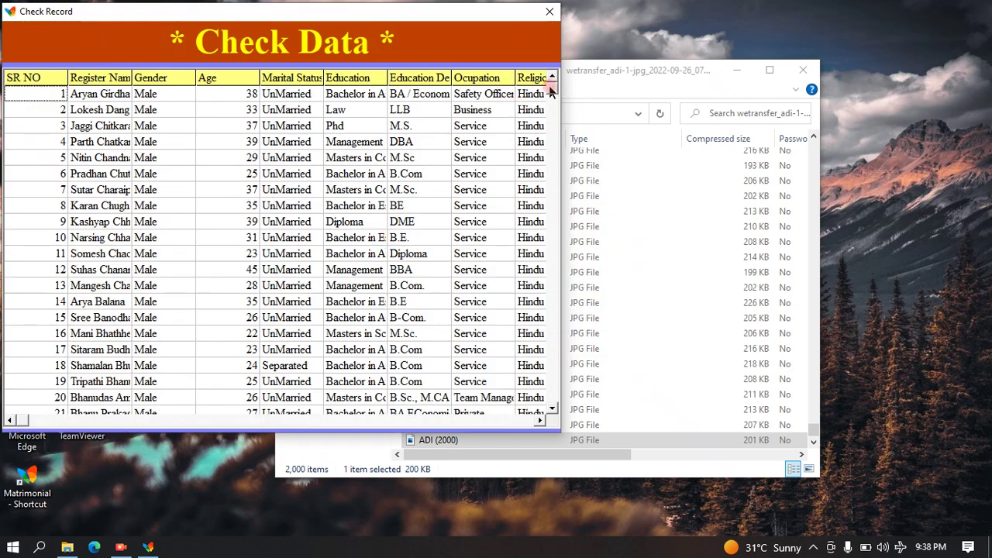
left_click_drag(552, 90, 567, 415)
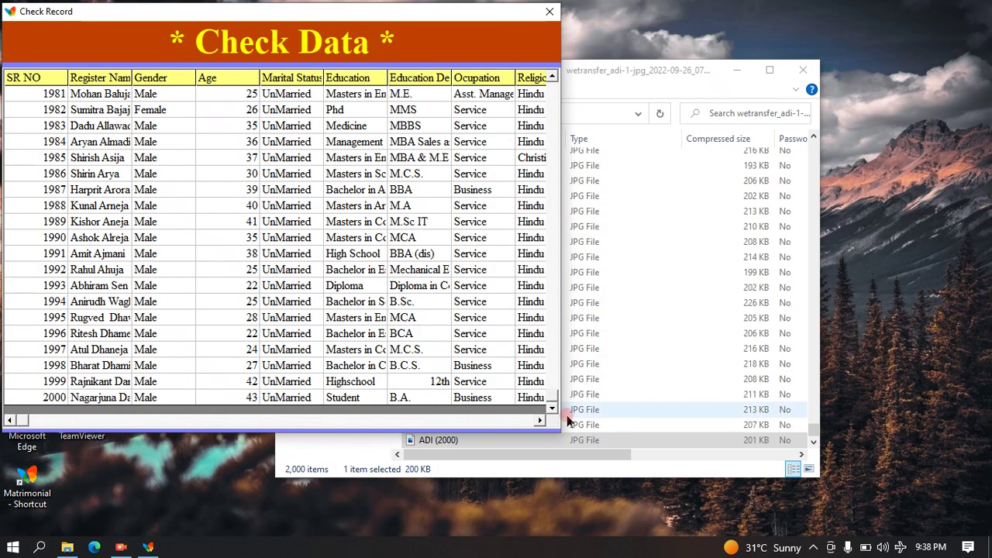
left_click(48, 367)
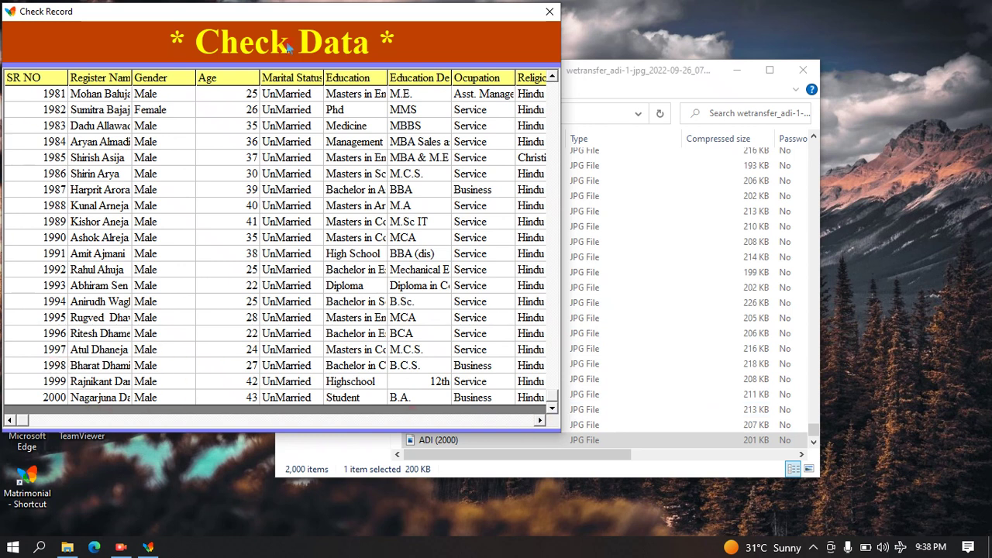
left_click(192, 148)
left_click_drag(166, 7, 406, 47)
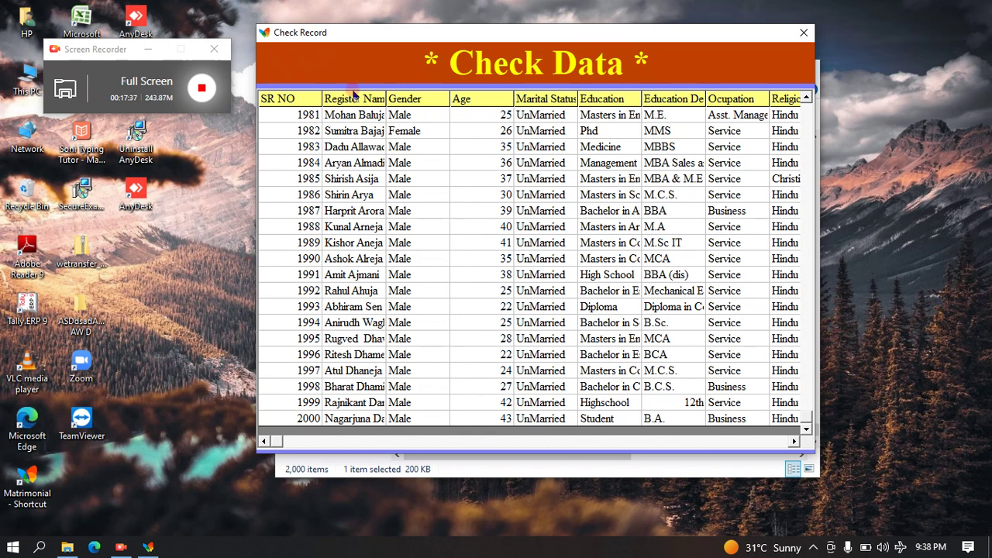
left_click(801, 34)
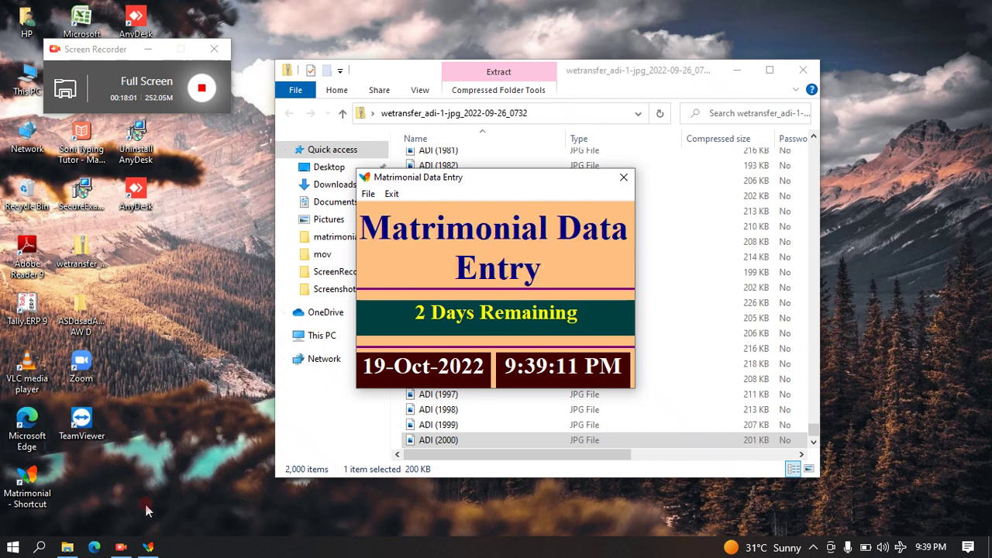
Switch to Microsoft Edge from the taskbar.
left_click(91, 546)
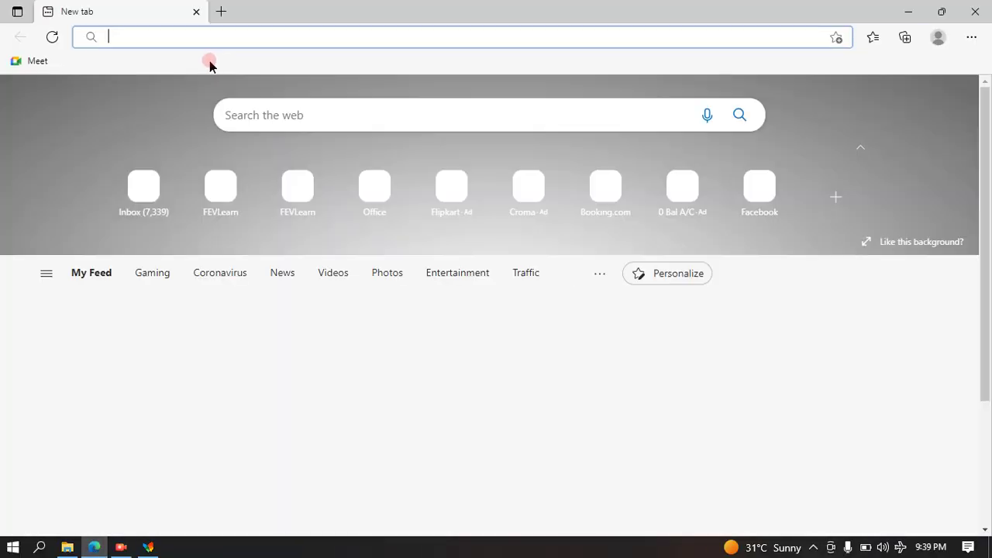
Rerun the recent 'whatappweb' search and open the WhatsApp Web result.
left_click(165, 30)
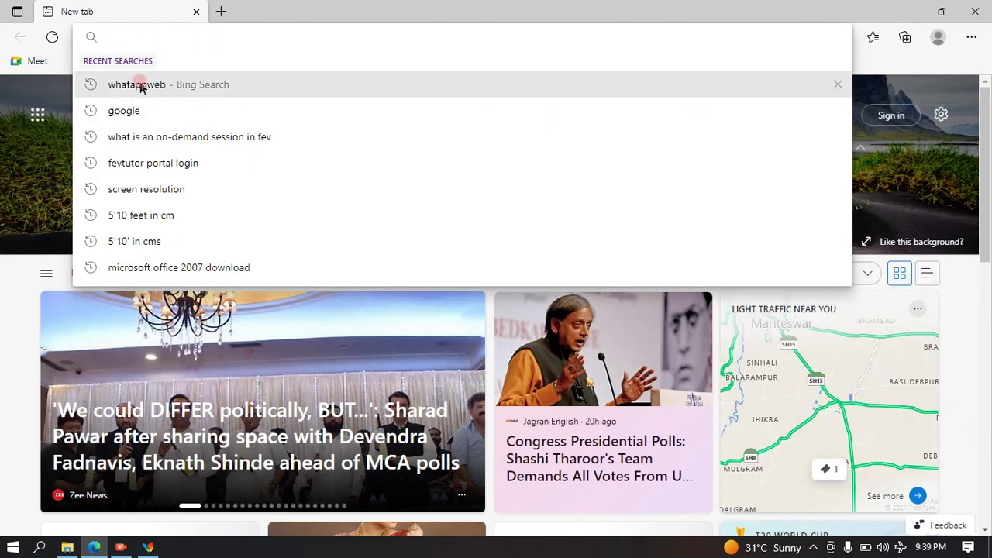
left_click(140, 84)
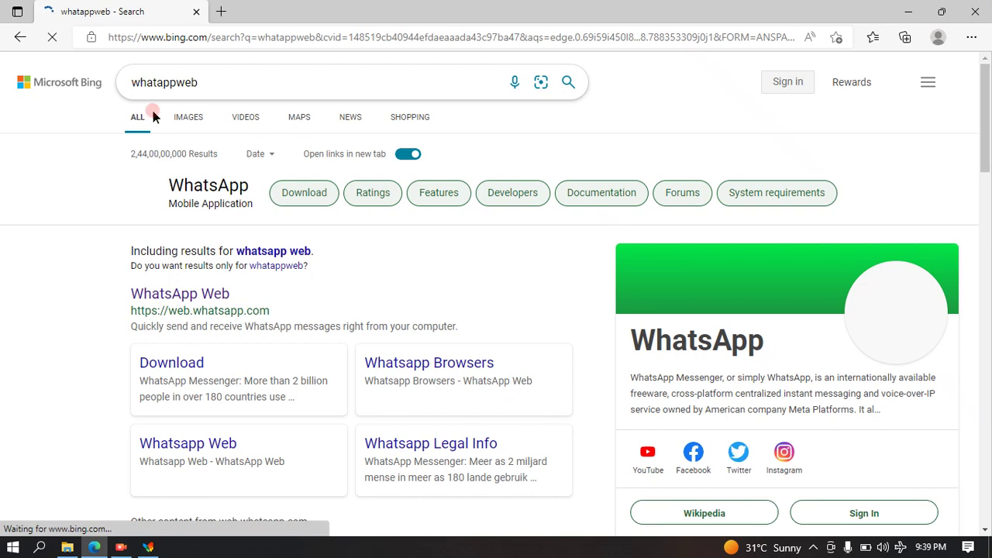
left_click(171, 292)
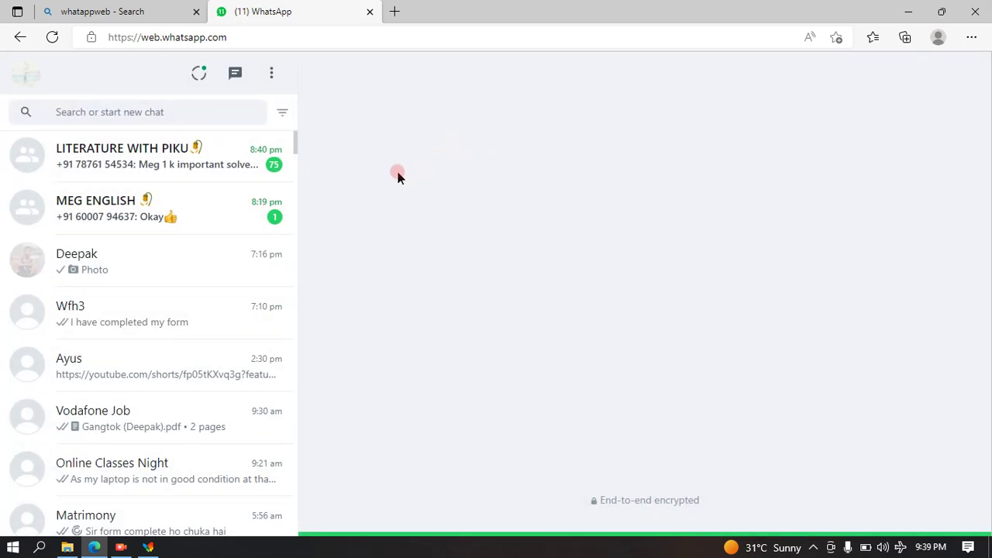
Open a contact's chat, scroll back to the late-September 2022 PDFs, then close Edge.
left_click(165, 275)
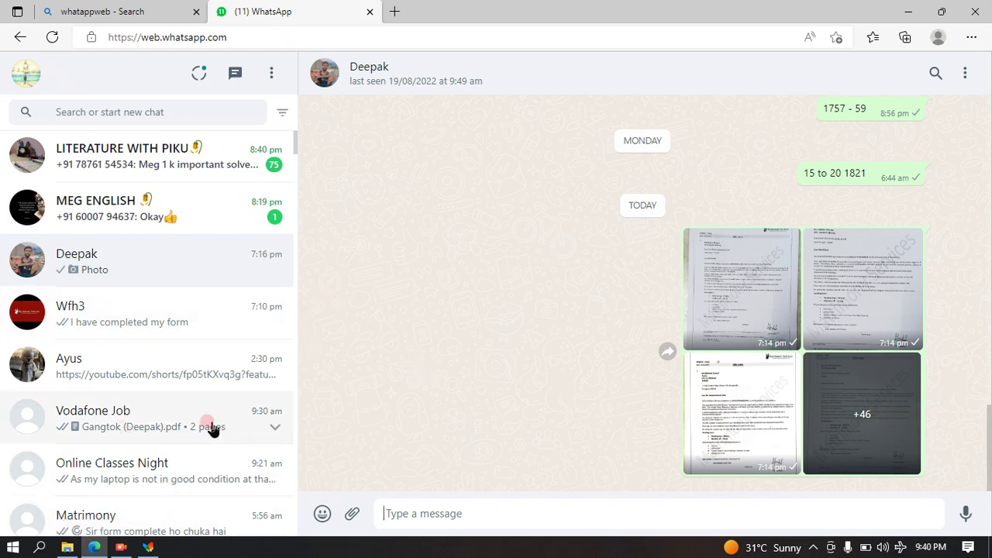
left_click(121, 271)
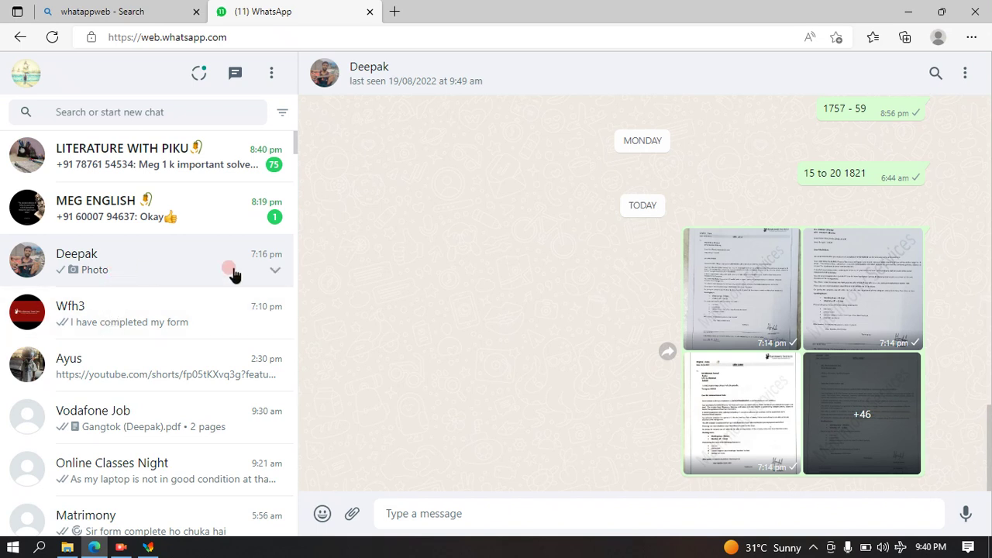
scroll(487, 225, "up", 7)
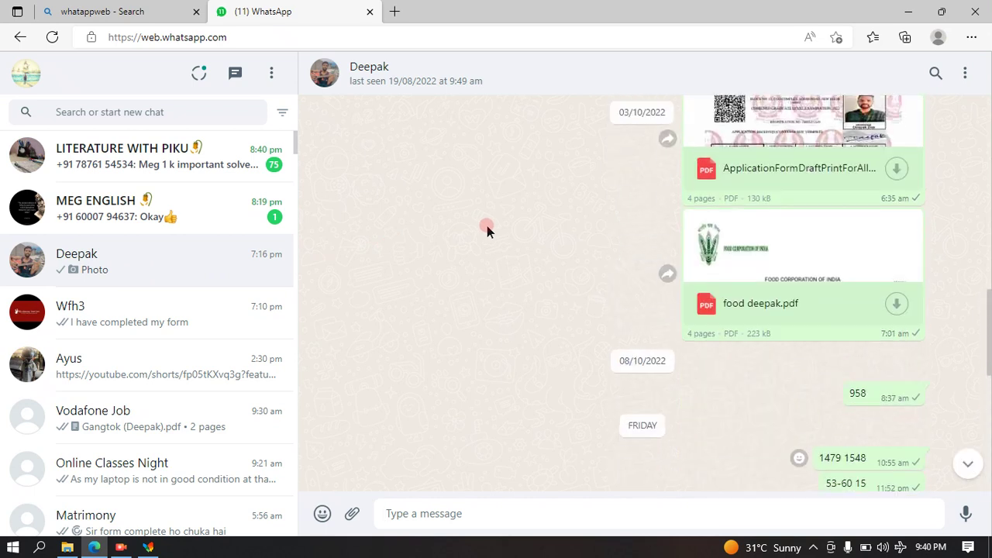
scroll(501, 239, "up", 8)
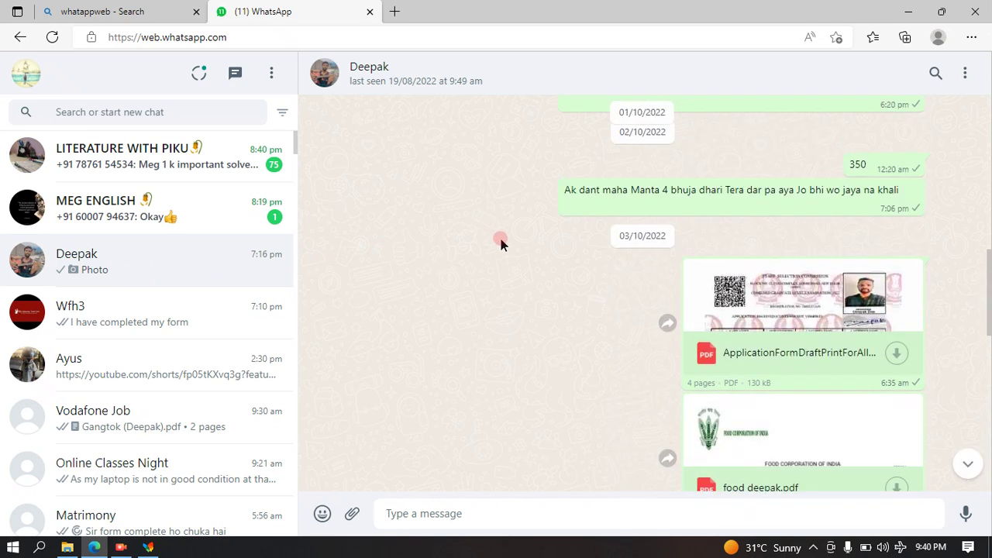
scroll(501, 239, "up", 3)
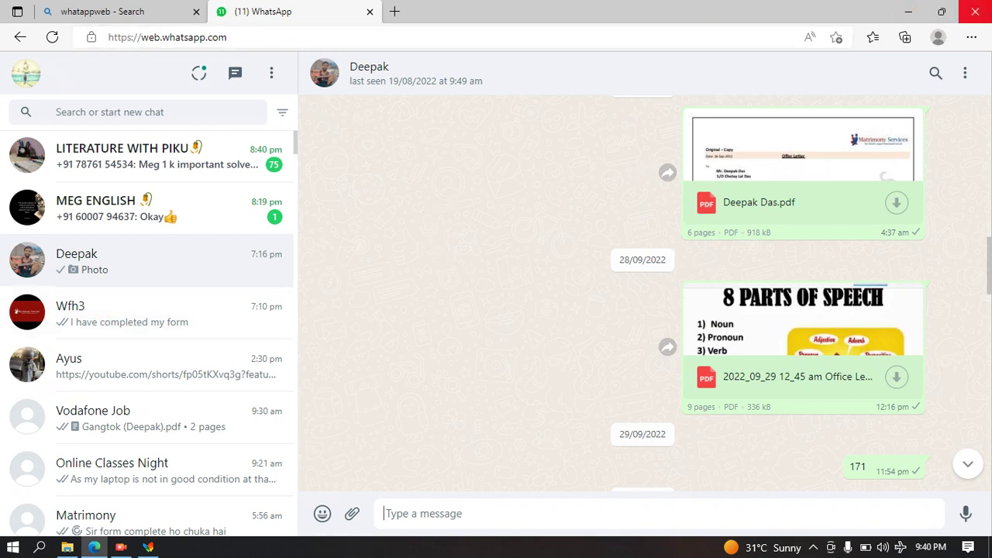
left_click(975, 11)
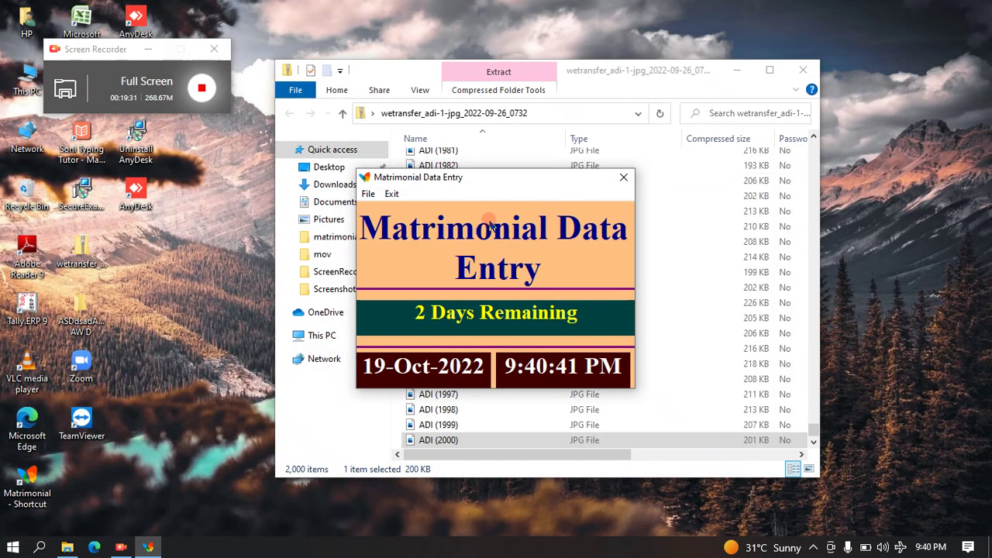
Close the ADI images folder and refresh the desktop ten times.
left_click(804, 70)
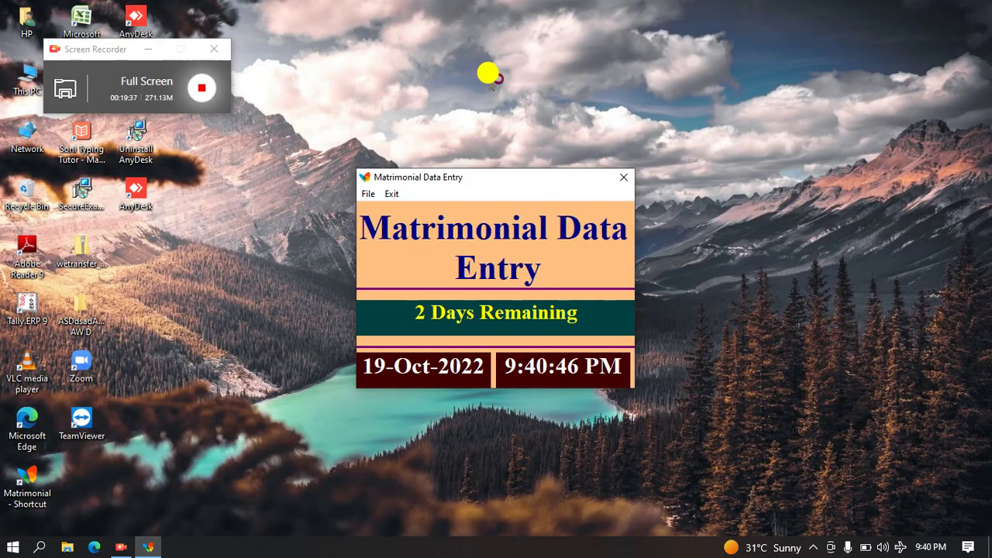
right_click(492, 81)
left_click(532, 120)
right_click(517, 67)
left_click(545, 107)
right_click(542, 74)
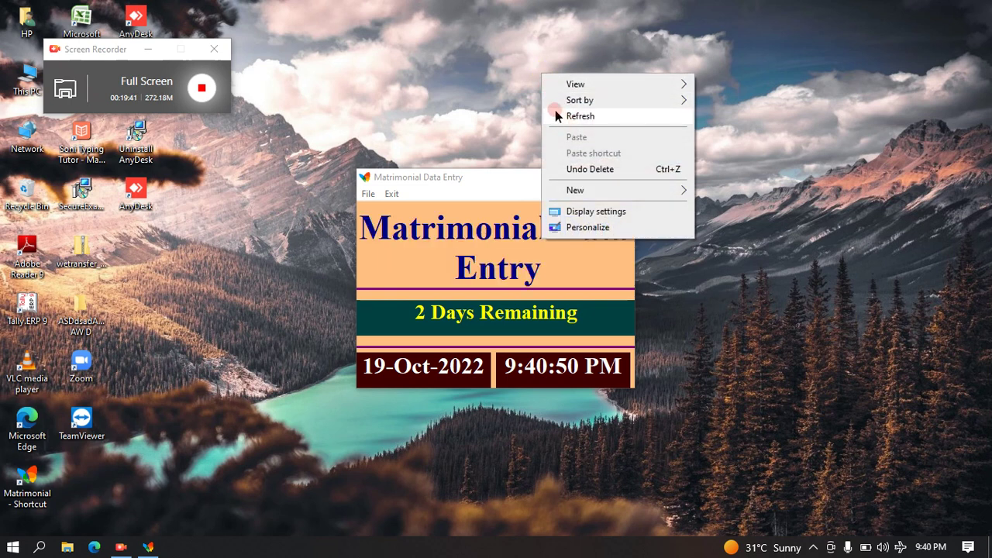
left_click(555, 116)
right_click(552, 93)
left_click(573, 137)
right_click(555, 79)
left_click(565, 116)
right_click(555, 84)
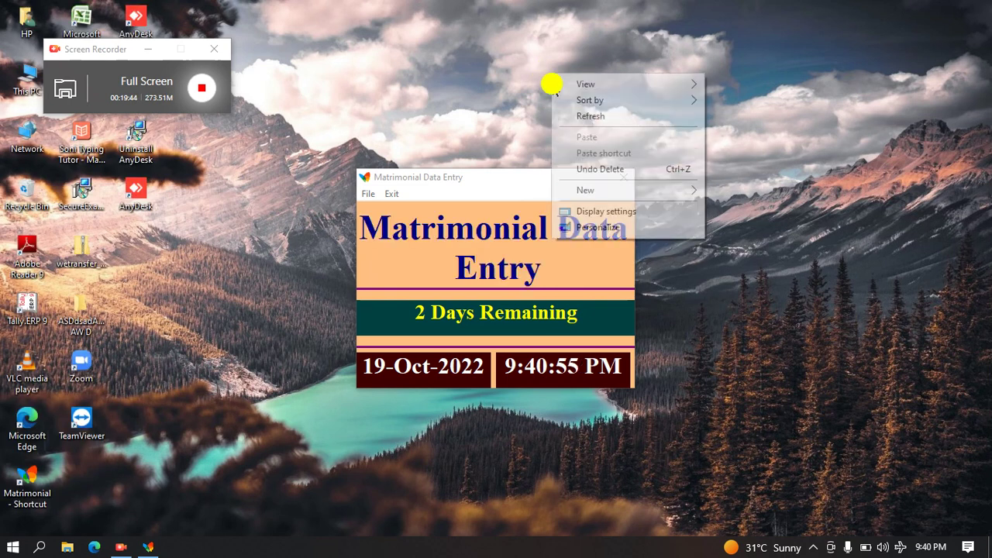
left_click(569, 116)
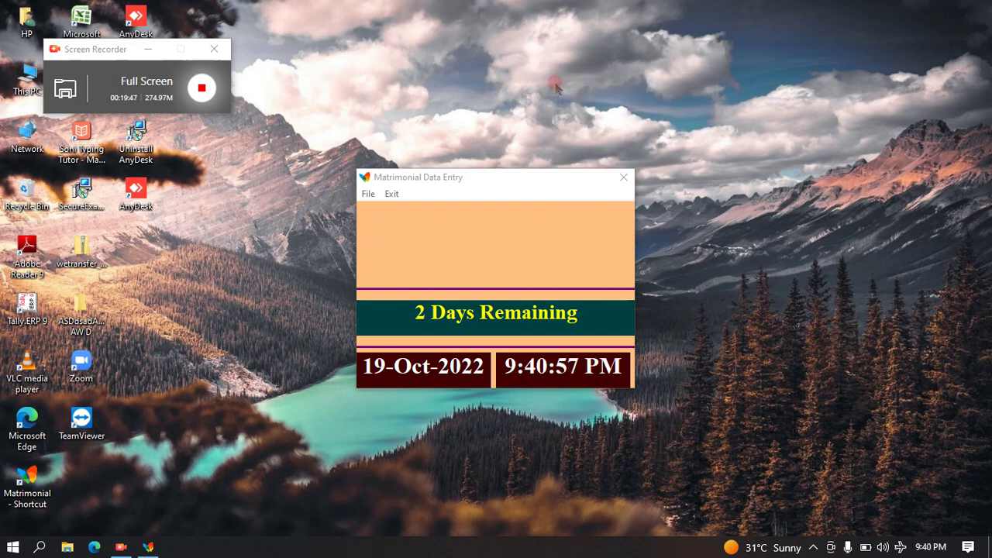
right_click(572, 62)
left_click(587, 103)
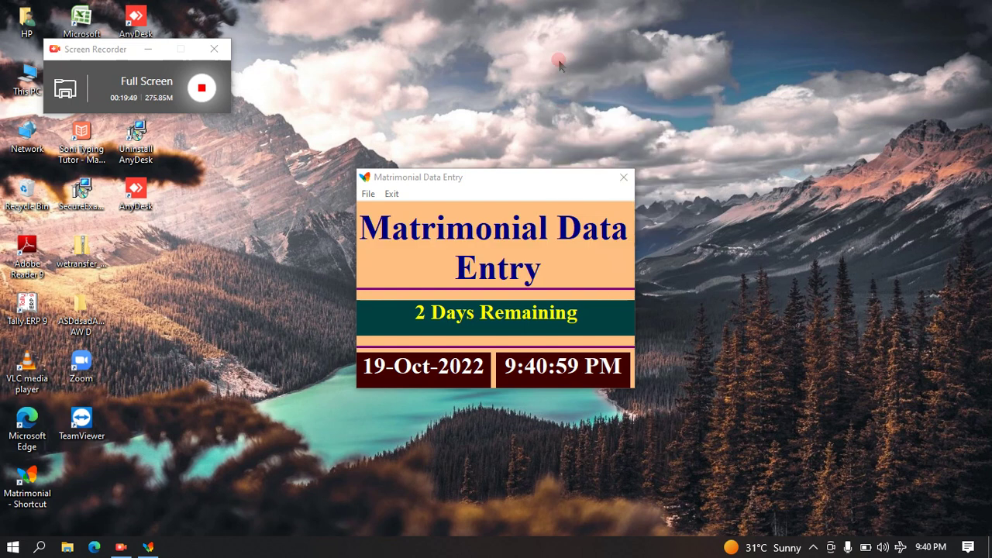
right_click(560, 63)
left_click(577, 108)
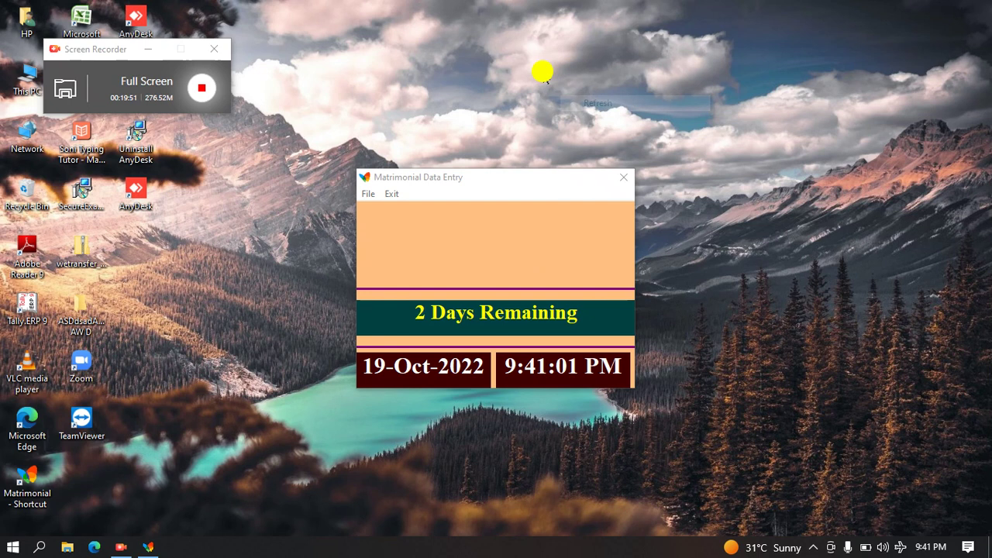
right_click(543, 71)
left_click(558, 114)
right_click(554, 73)
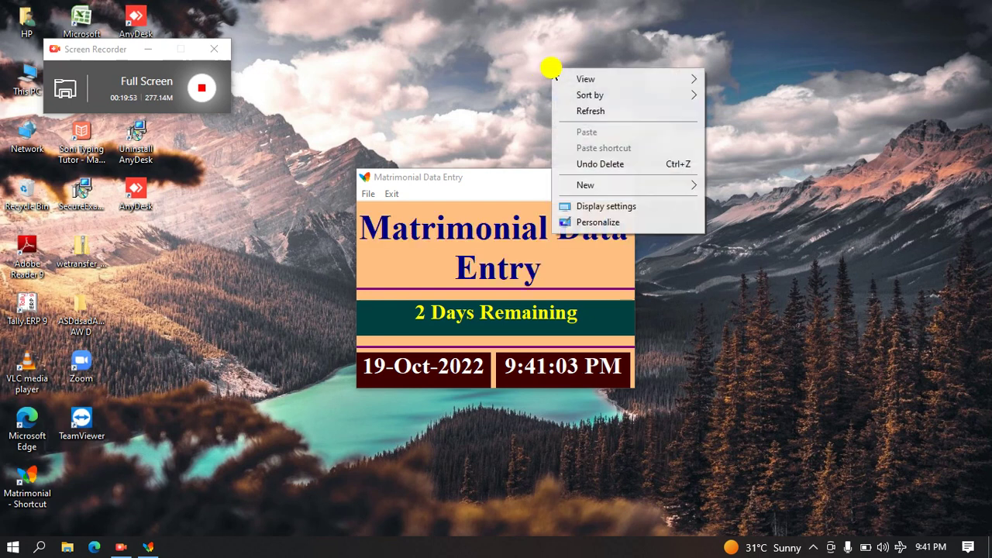
left_click(573, 110)
right_click(554, 76)
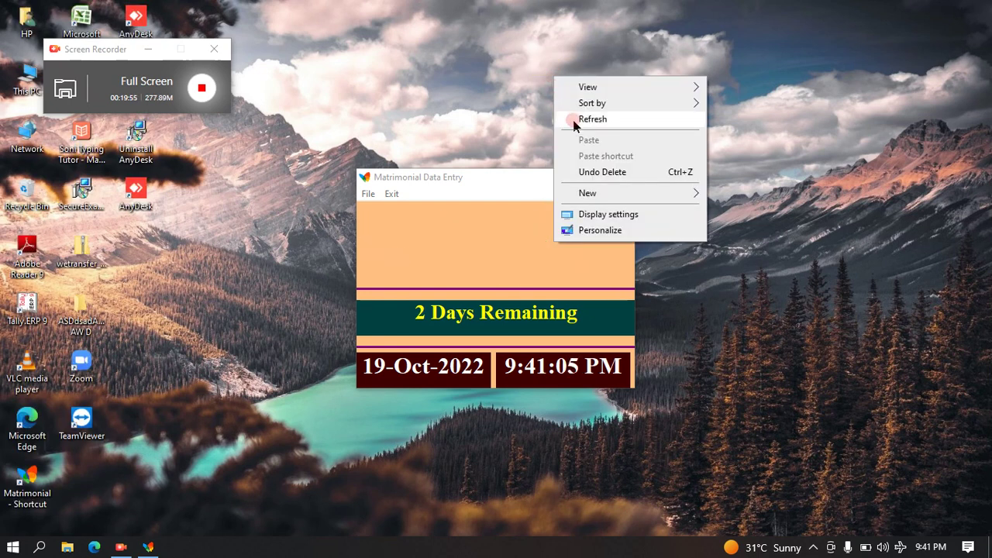